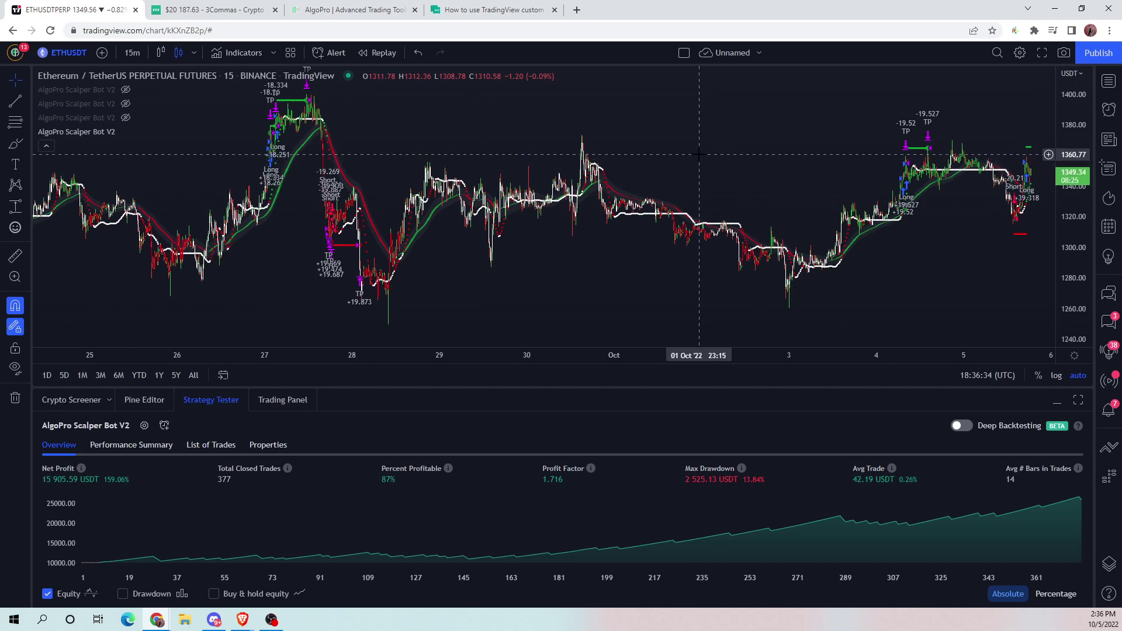
Open the AlgoPro Scalper Bot V2 strategy settings and scroll through its Inputs.
click(139, 132)
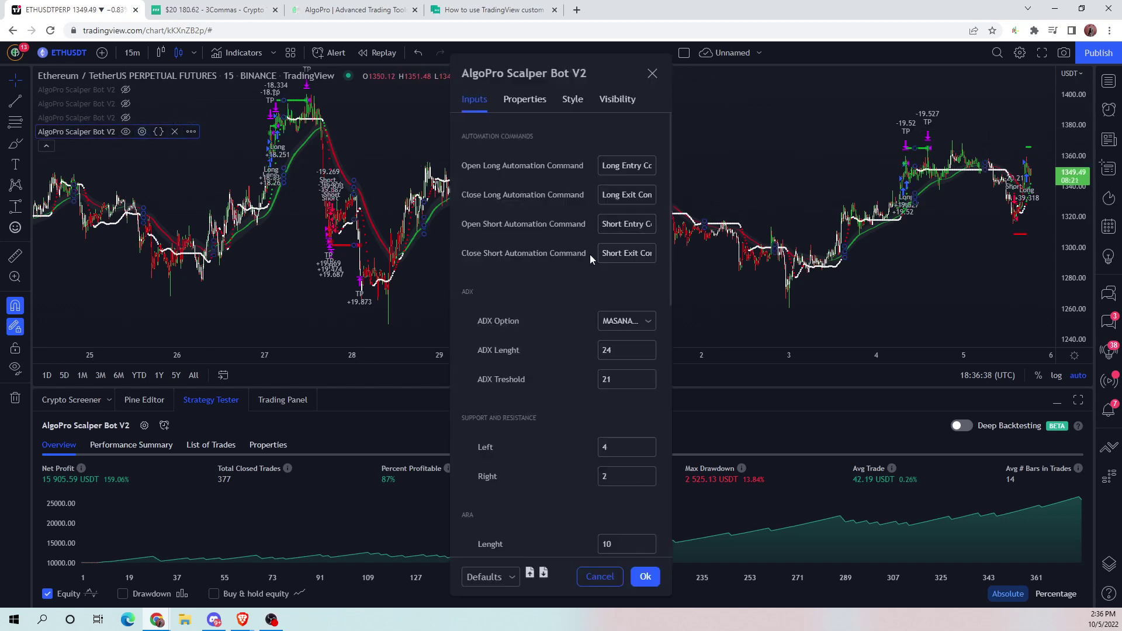
scroll(592, 257, down, 4)
scroll(612, 283, down, 4)
scroll(612, 293, up, 3)
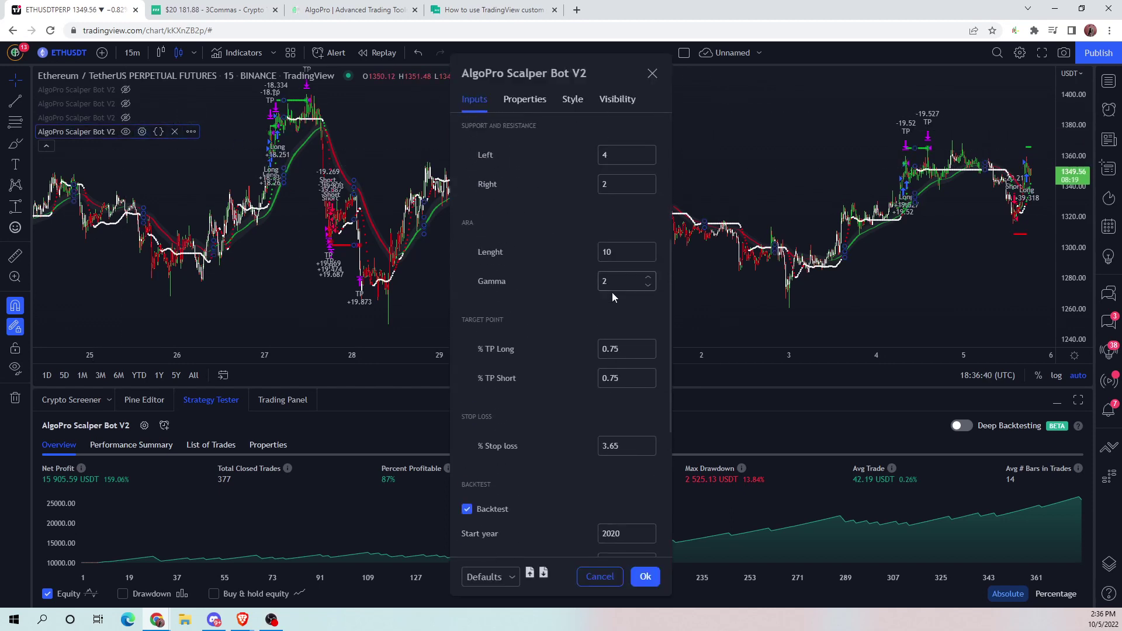
click(646, 577)
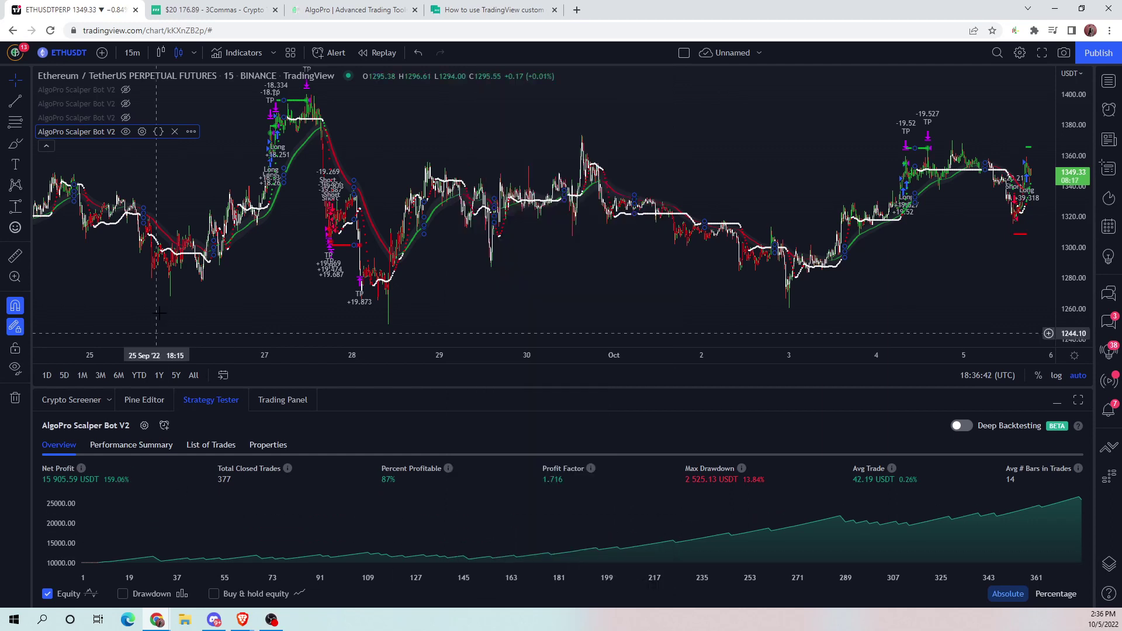
Review the automation command inputs, confirm the settings, and go to the 3Commas bots page.
click(142, 132)
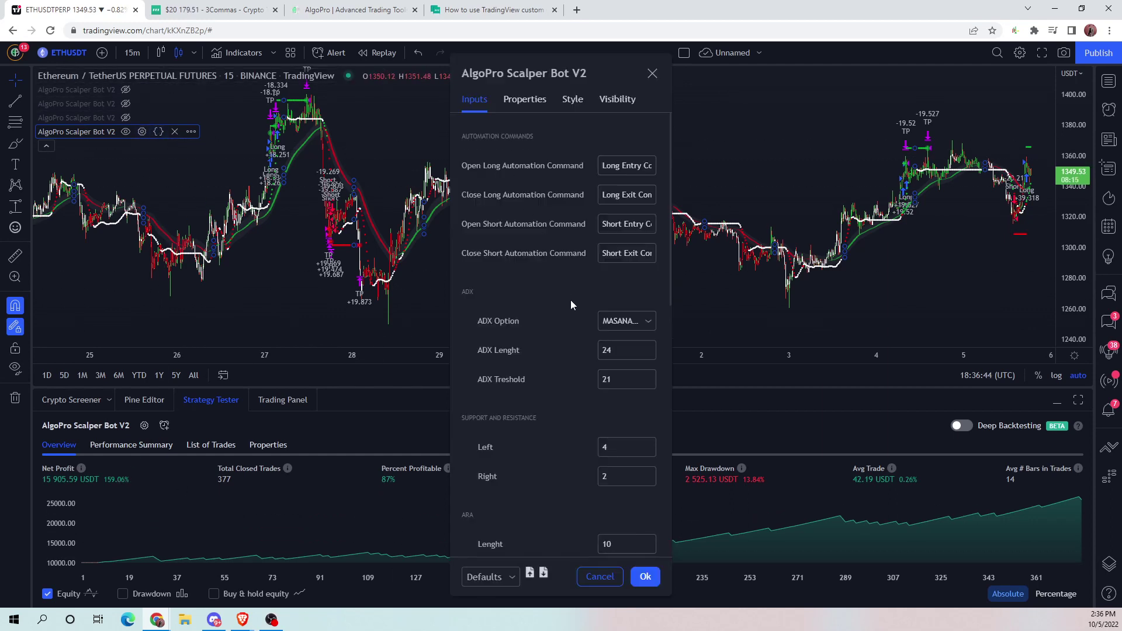
scroll(570, 300, down, 3)
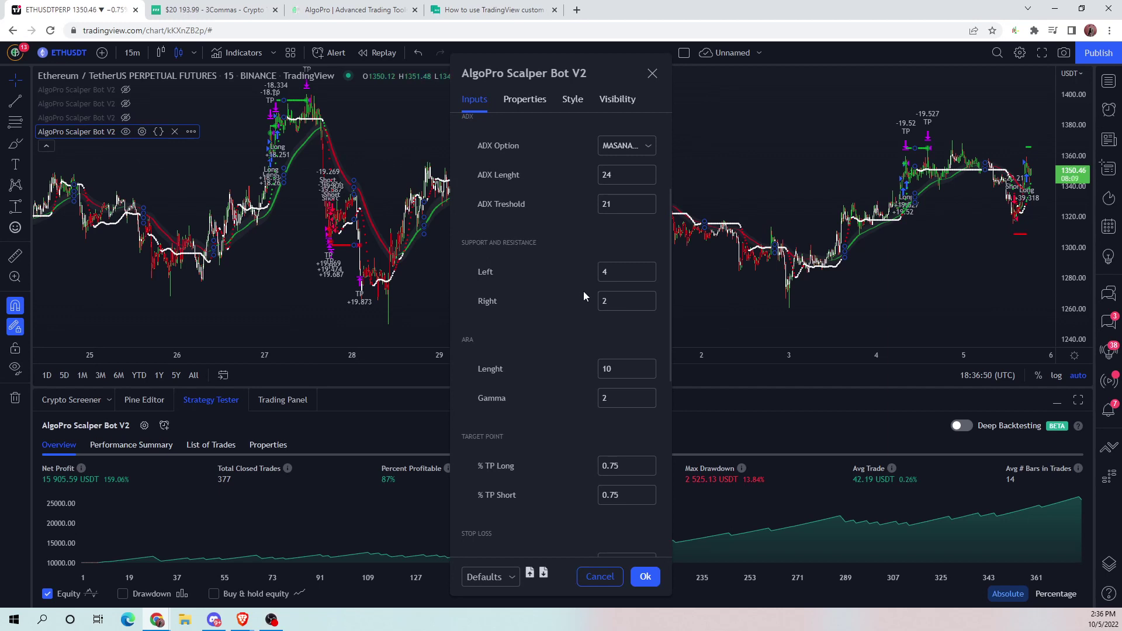
drag(670, 235, 667, 150)
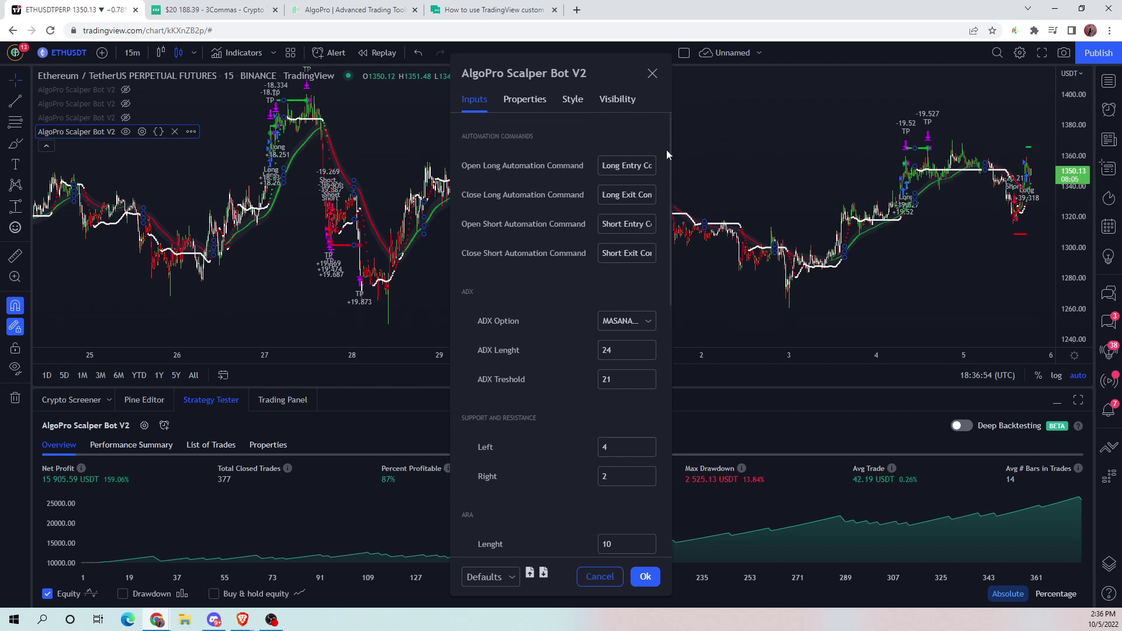
click(645, 577)
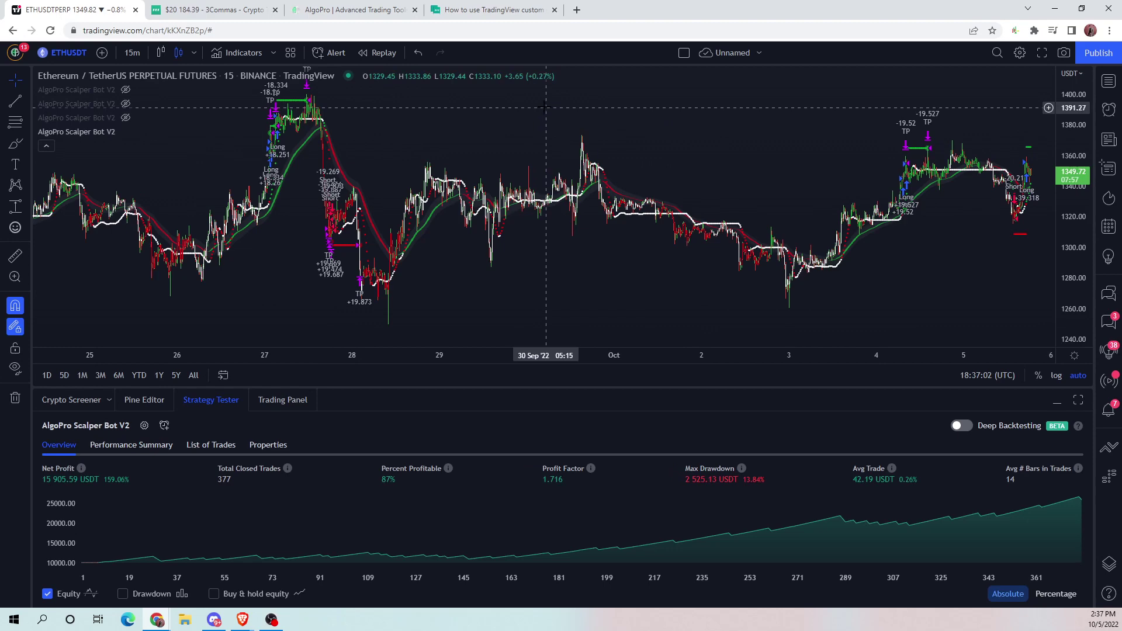
scroll(670, 120, right, 2)
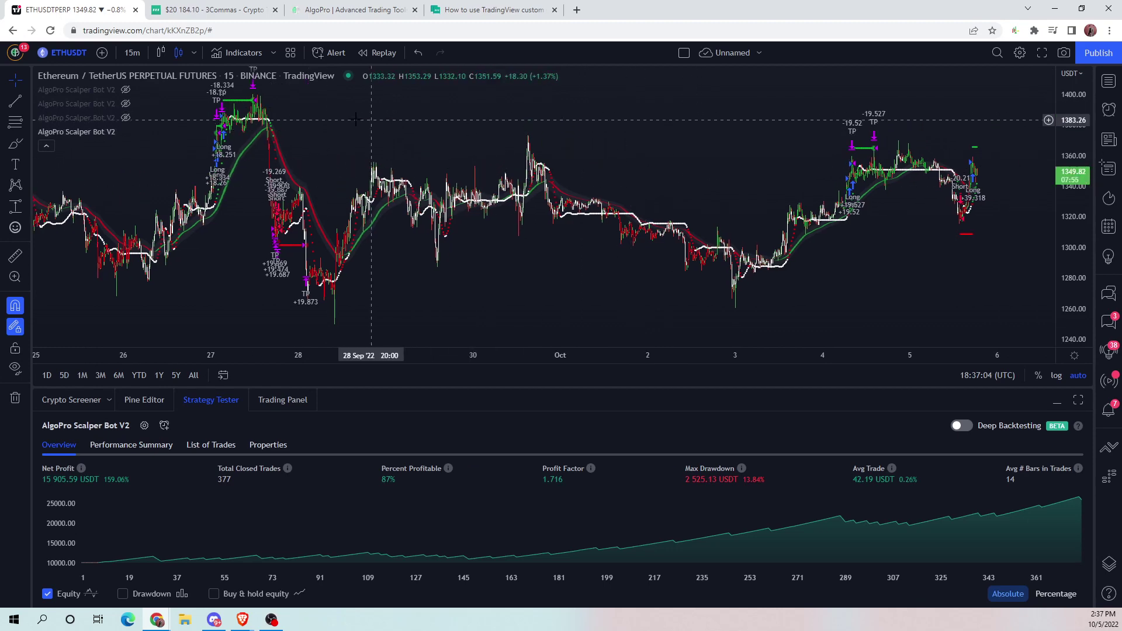
click(201, 12)
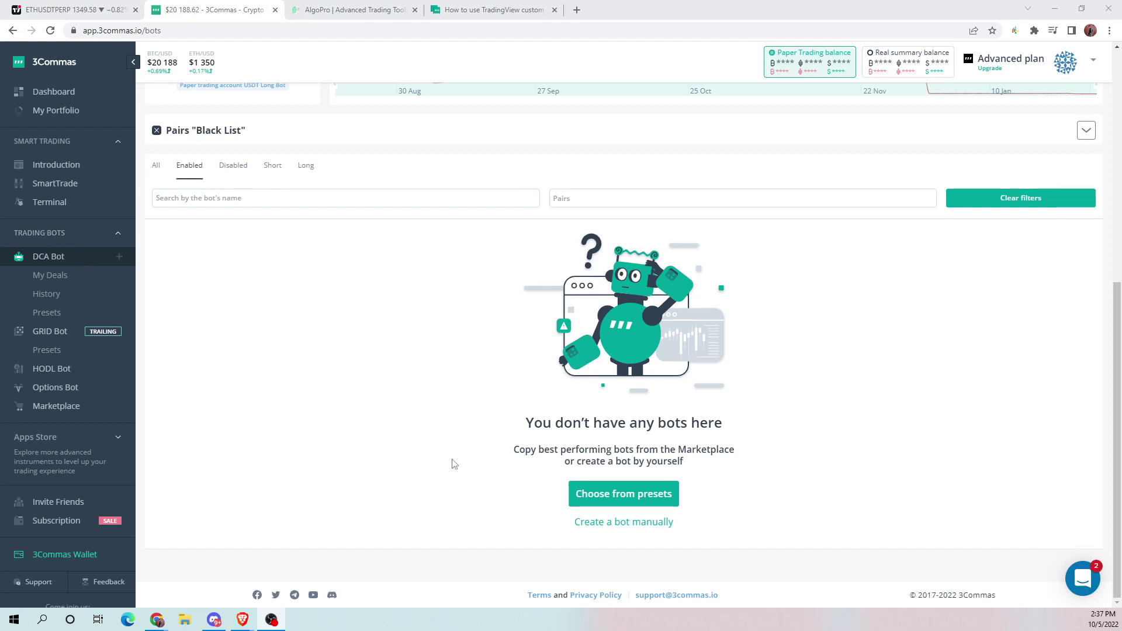
Create a DCA bot manually and change its pair from BTC/USDT to ETH/USDT.
click(608, 524)
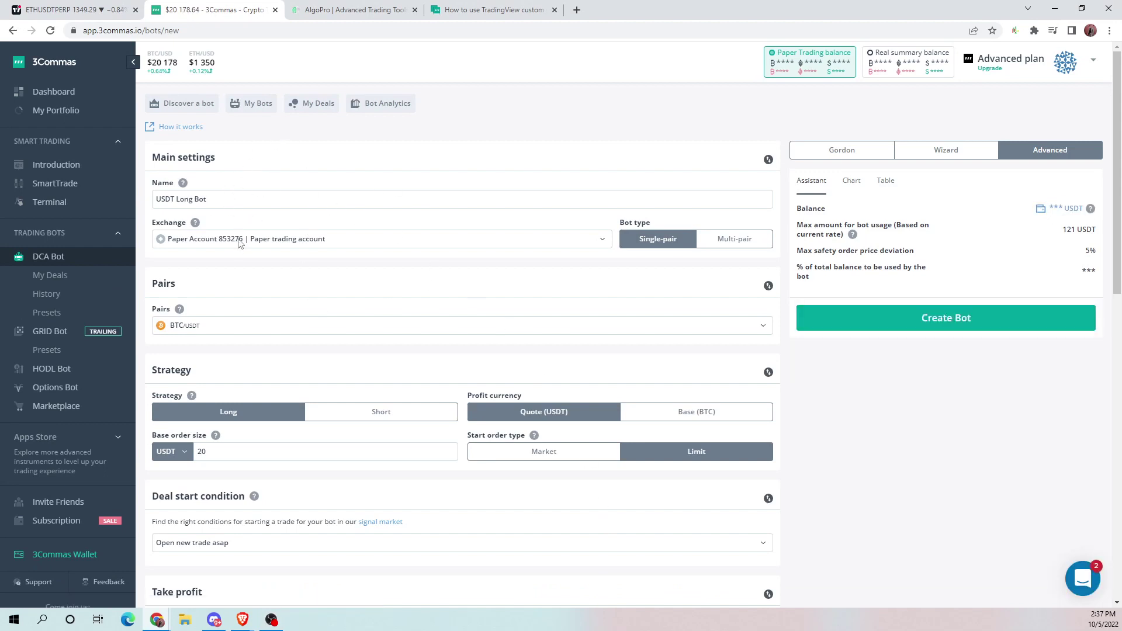
click(241, 329)
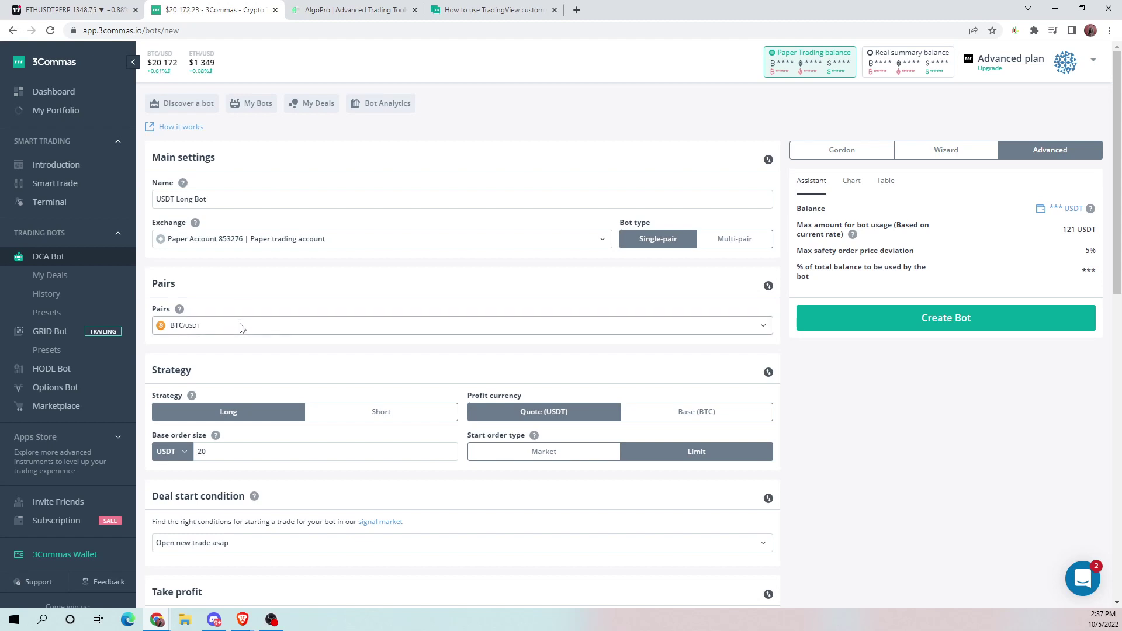
text(eth)
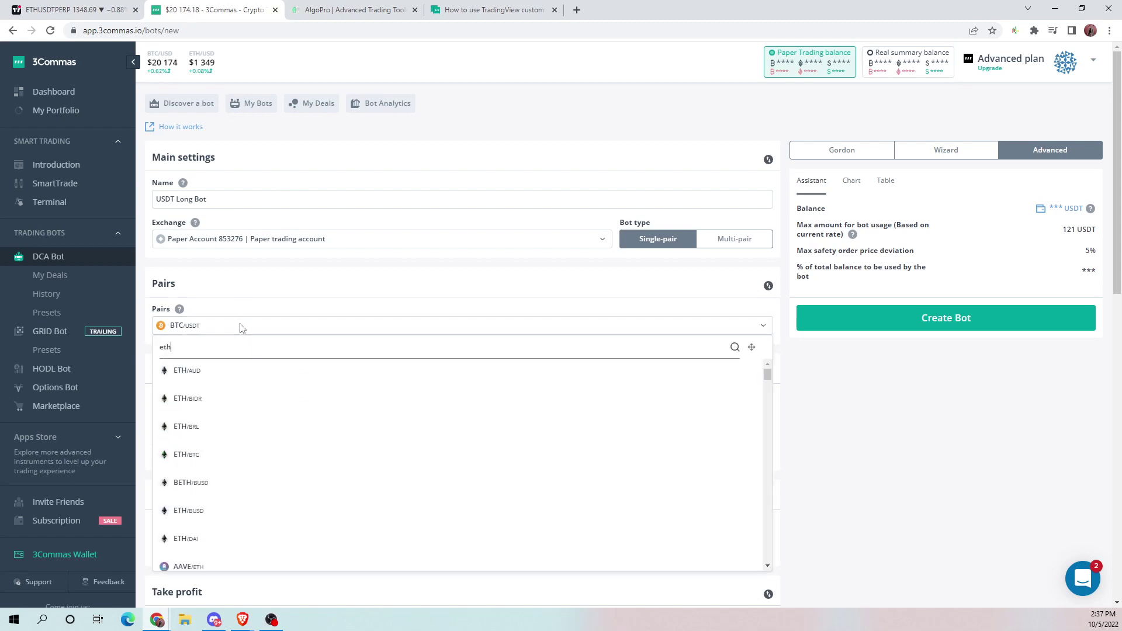
text(/us)
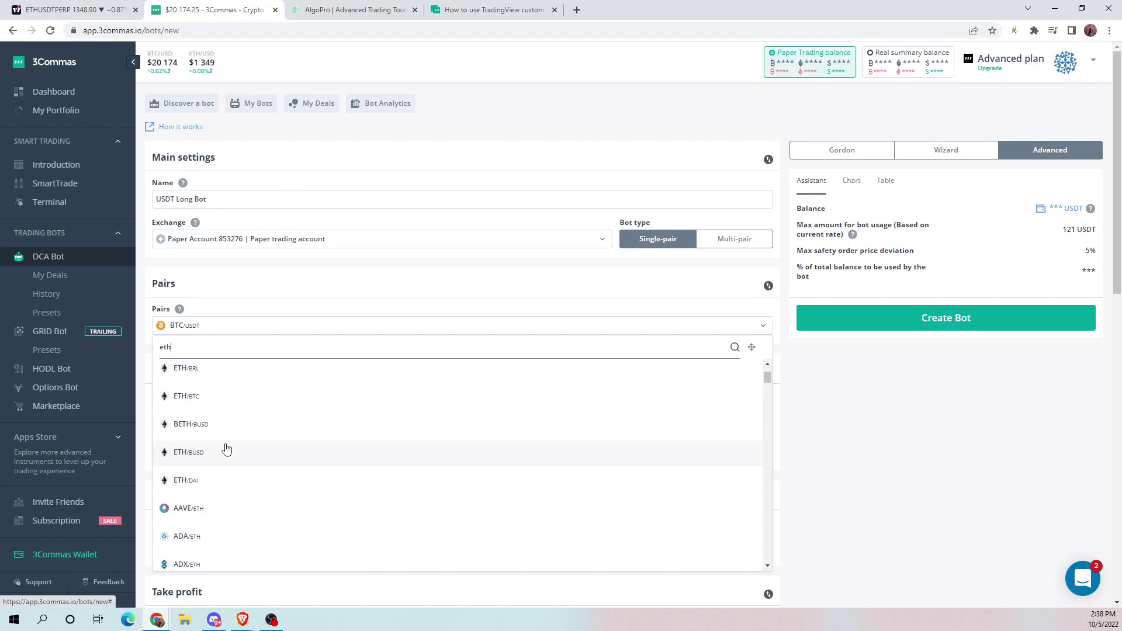
text(d)
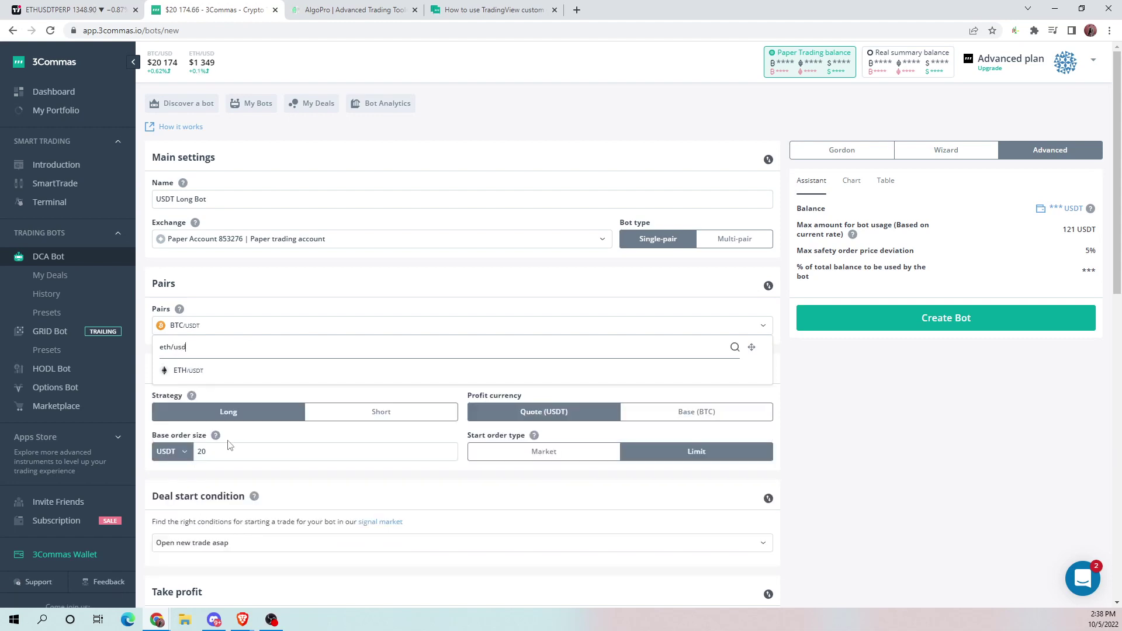
click(397, 370)
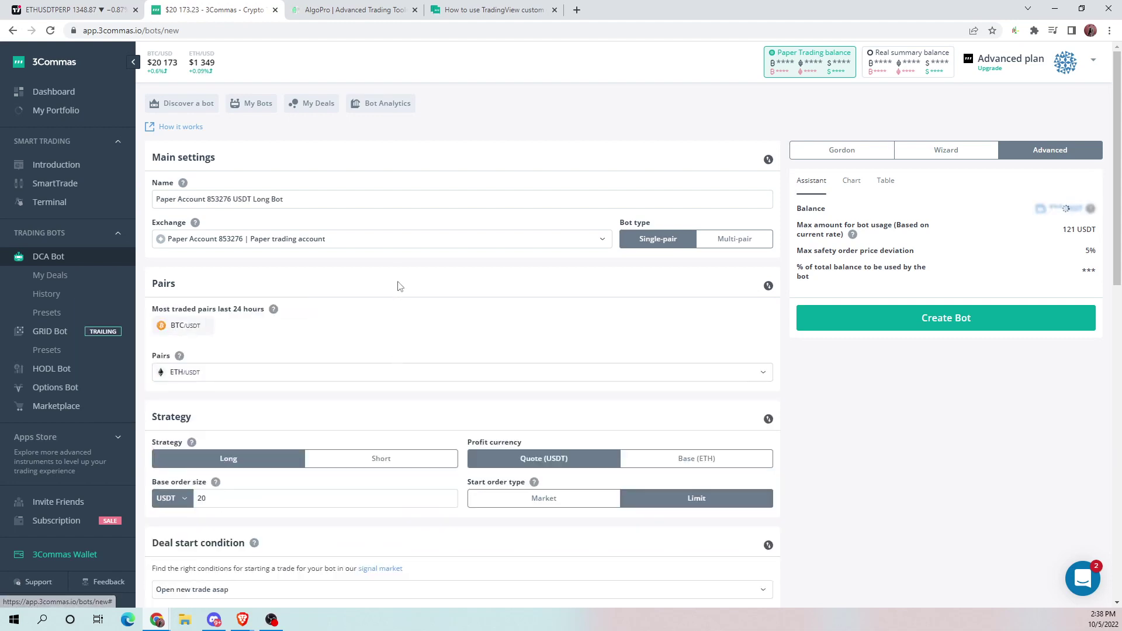
Set the start order type to Market and the deal start condition to Trading View custom signal.
scroll(411, 283, down, 2)
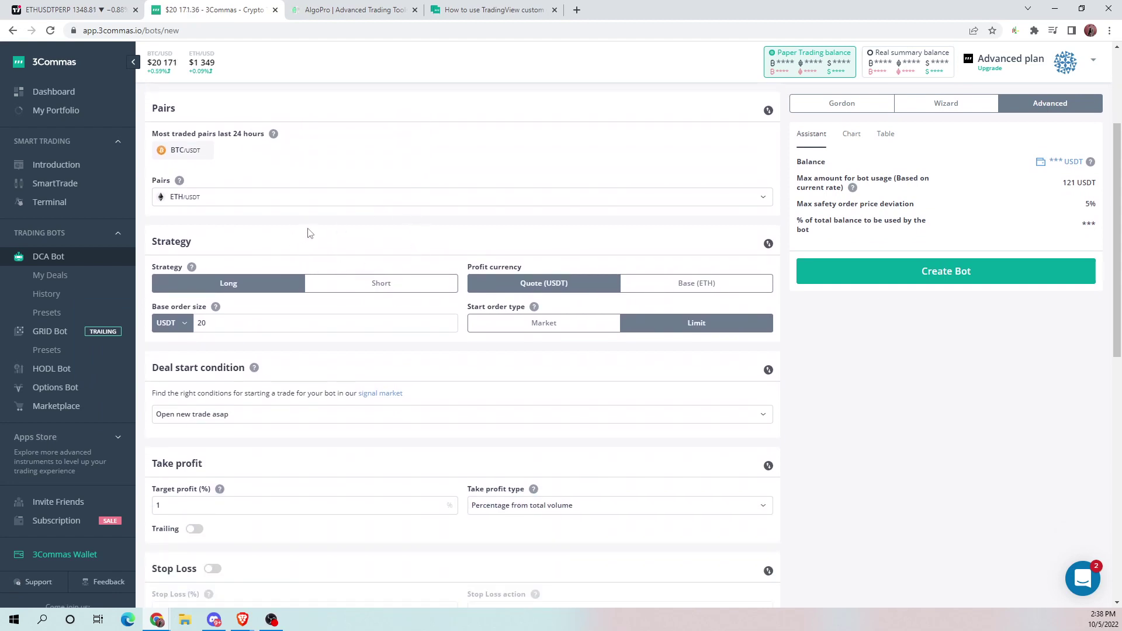
click(531, 326)
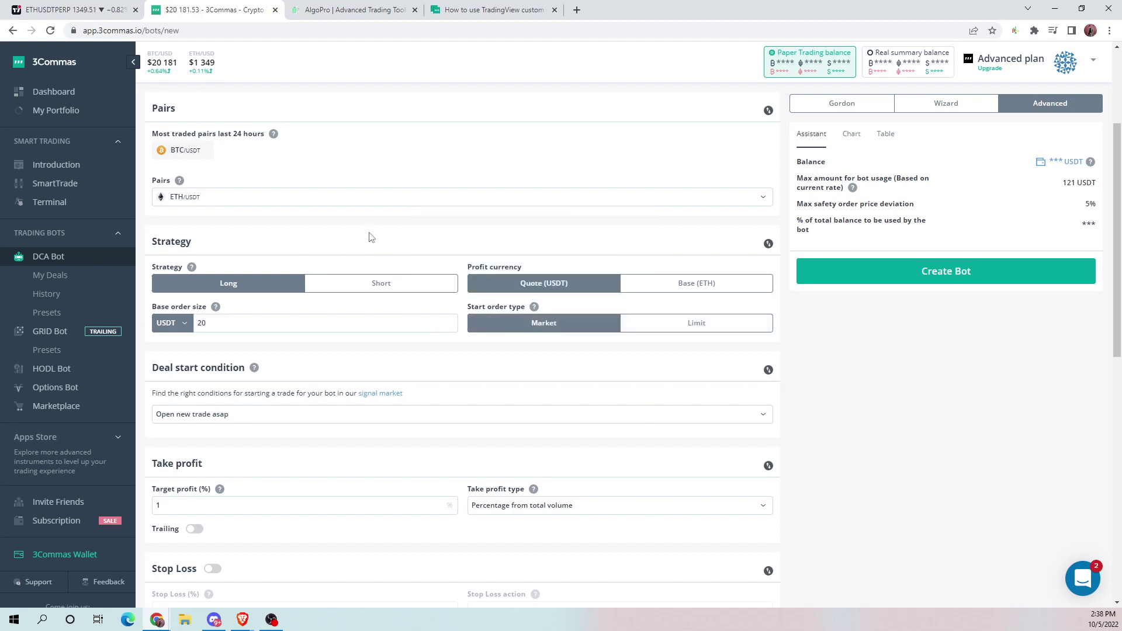
scroll(369, 237, down, 1)
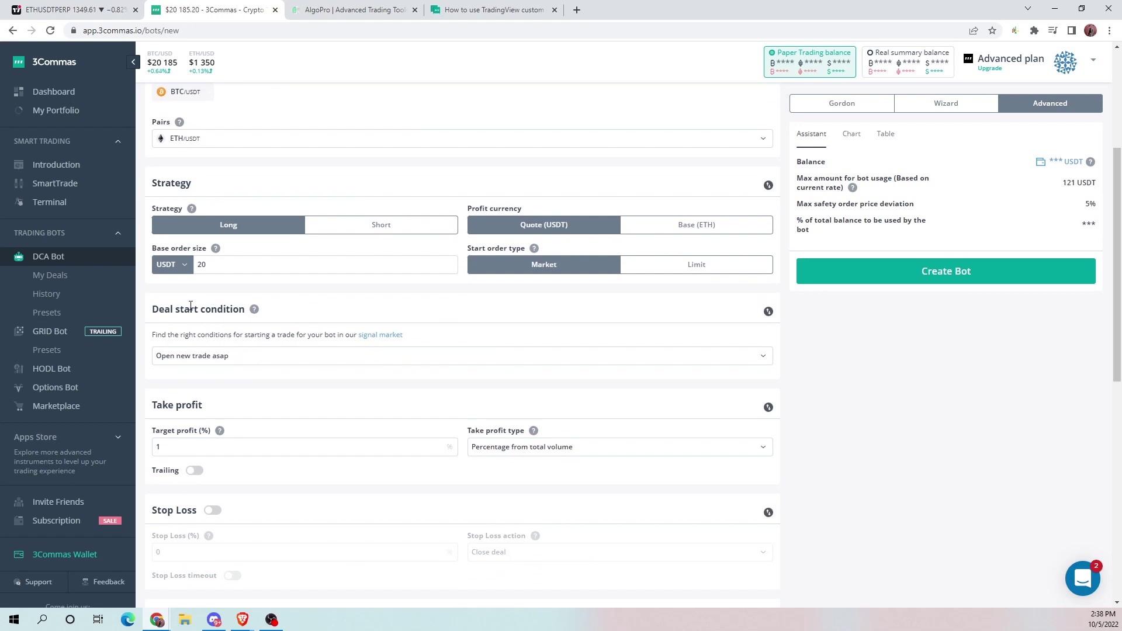
click(241, 357)
click(209, 483)
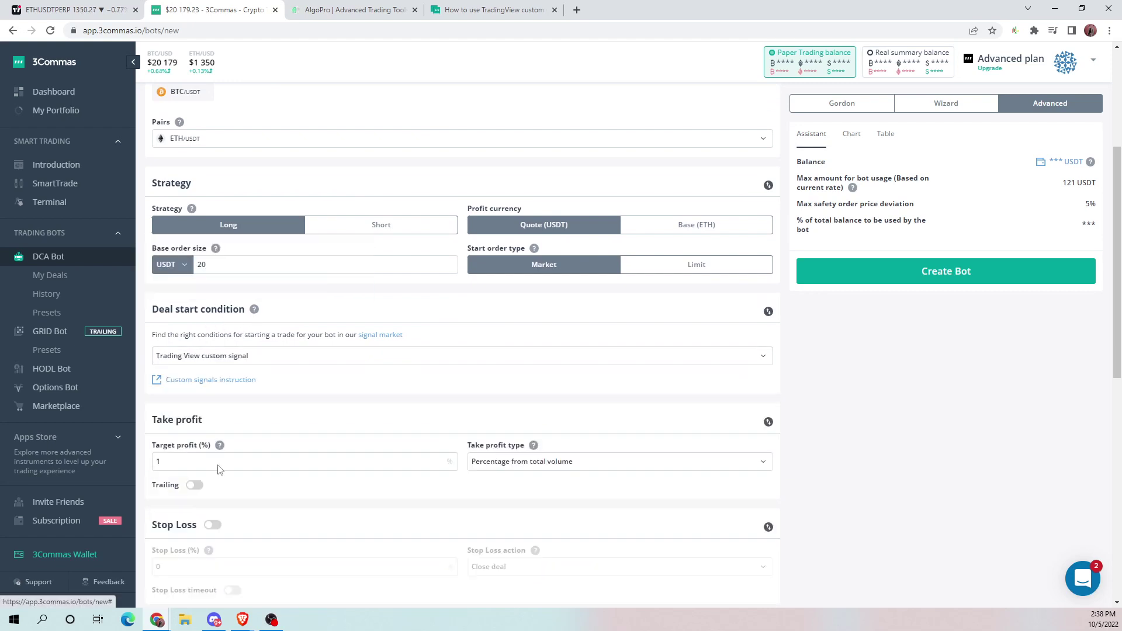
scroll(377, 183, down, 3)
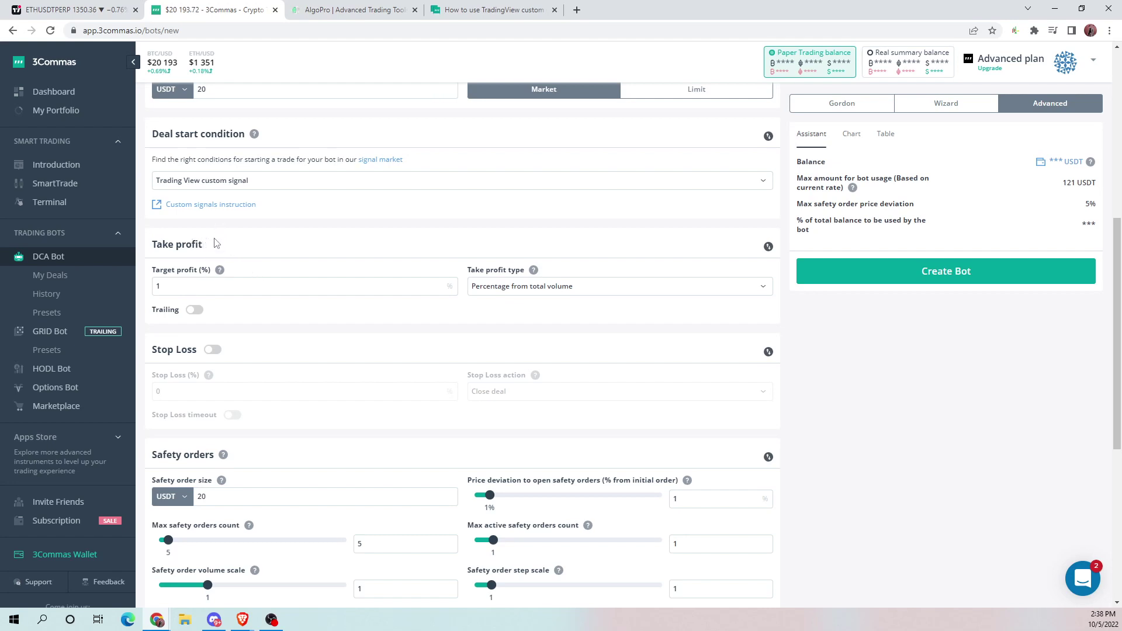
Change the bot's target profit to 99%.
double_click(226, 282)
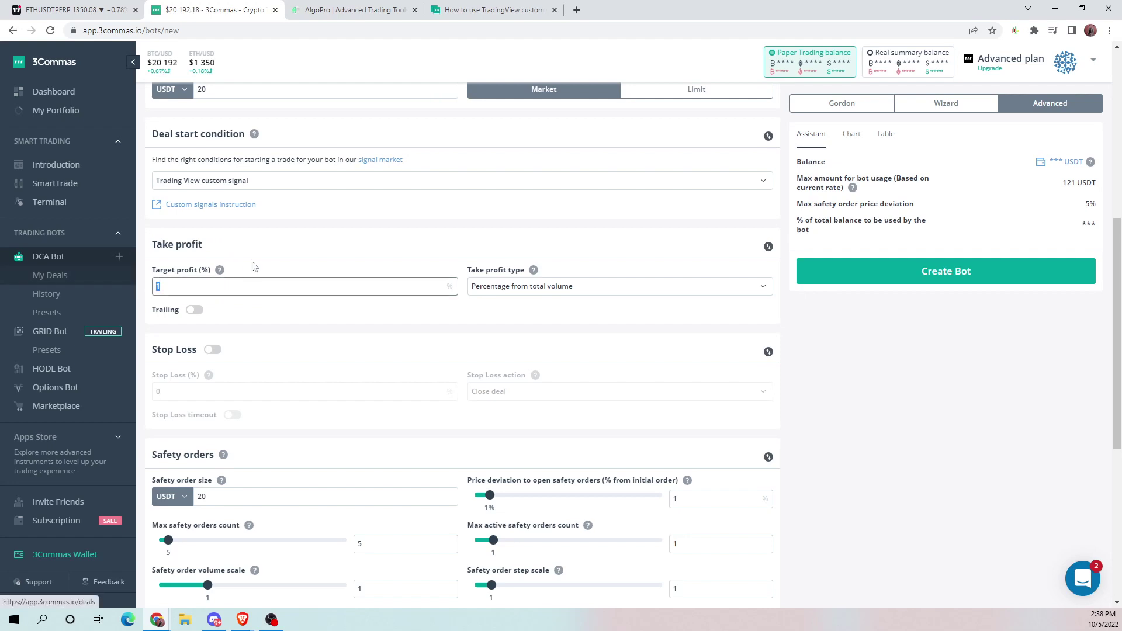
text(99)
click(307, 245)
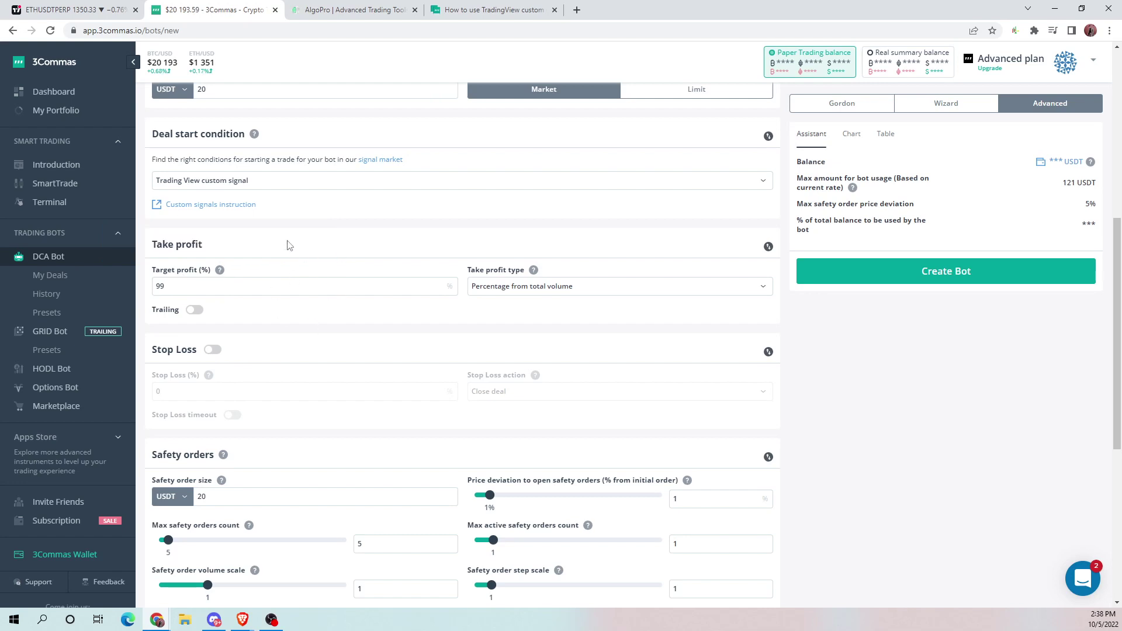
Set both max active safety orders and max safety orders count to 0.
scroll(308, 288, down, 3)
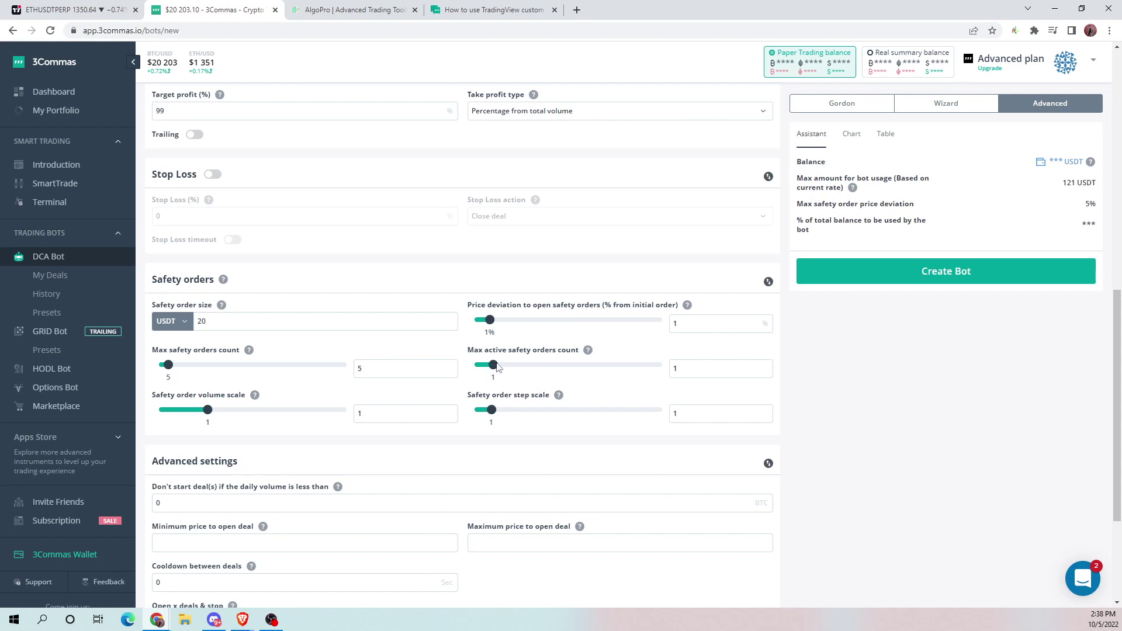
drag(494, 367, 475, 366)
drag(168, 365, 149, 365)
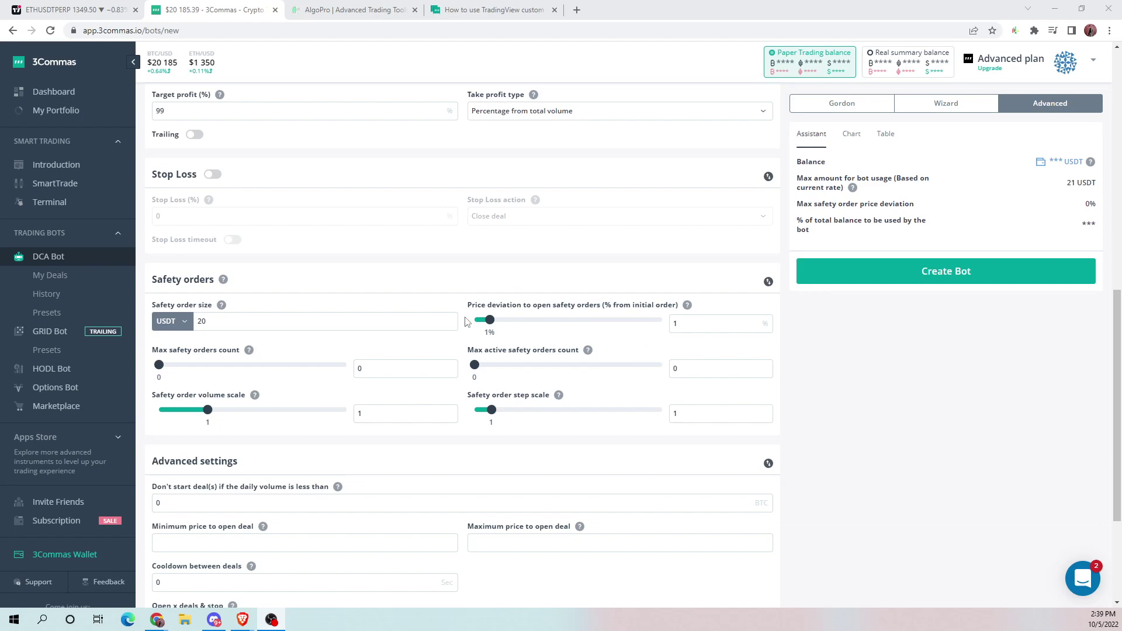
scroll(459, 328, down, 3)
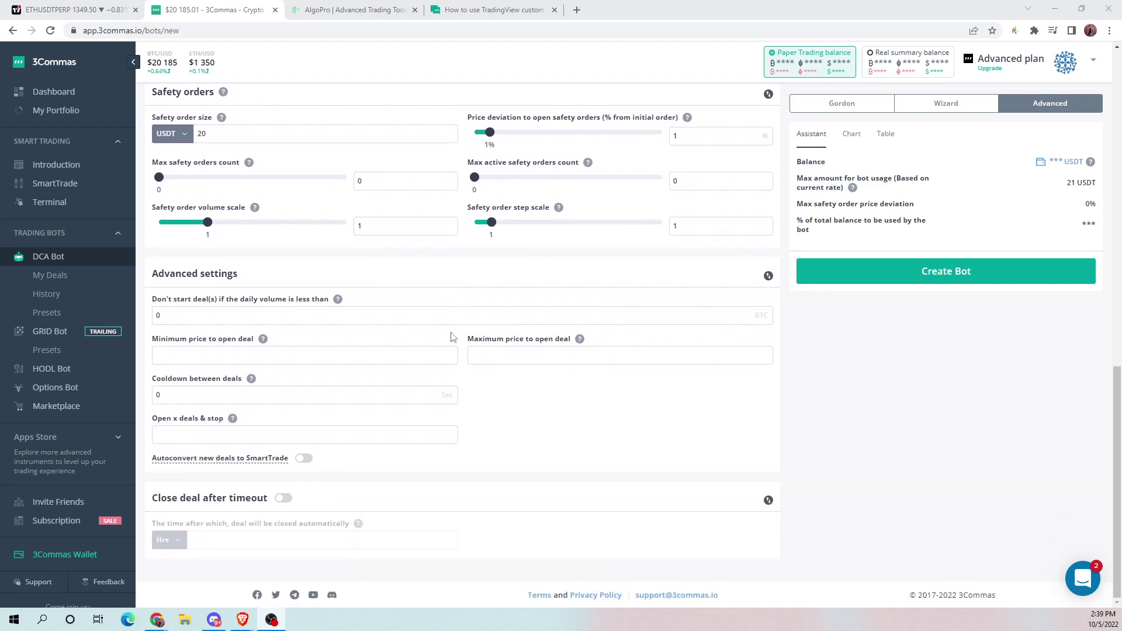
scroll(399, 218, up, 8)
scroll(398, 218, up, 5)
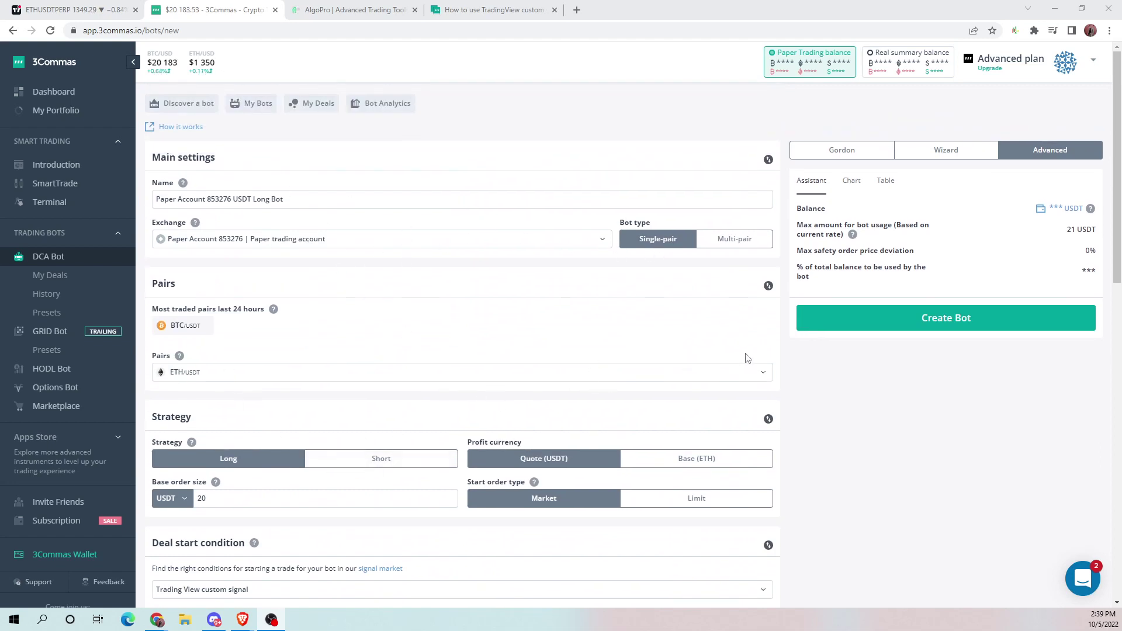
Create the bot, start it, and acknowledge that it is on.
click(907, 319)
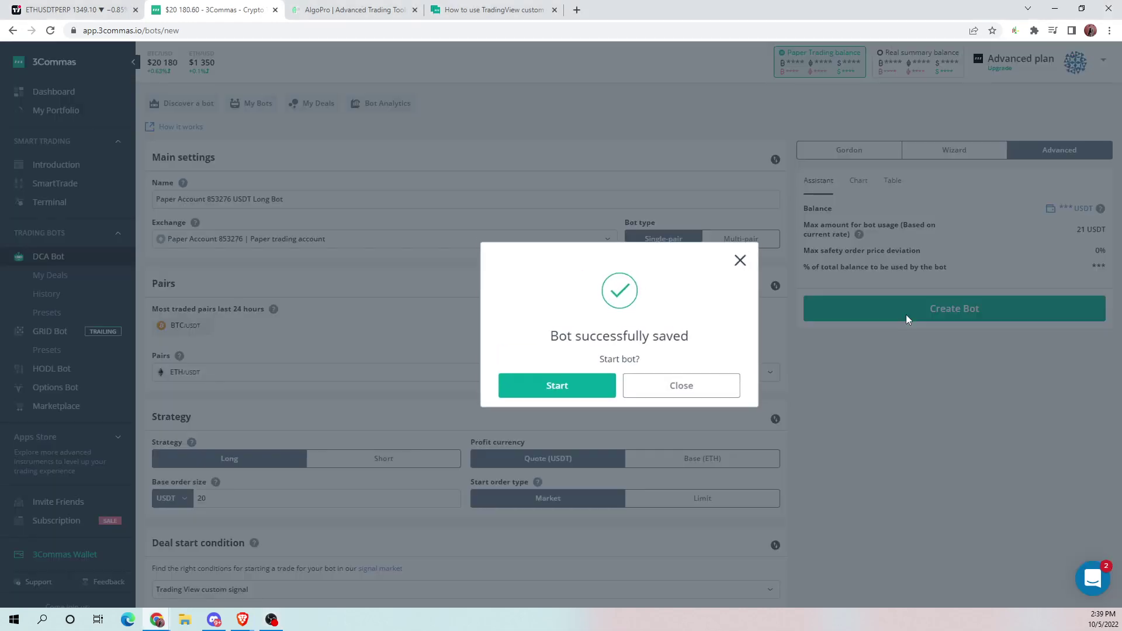
click(557, 392)
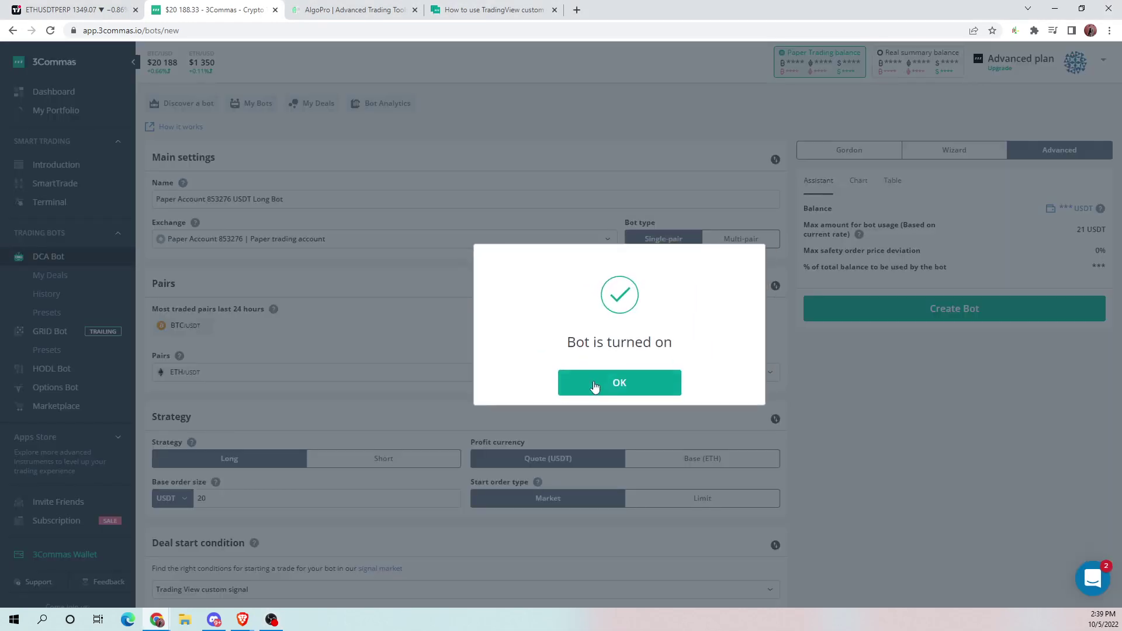
click(594, 388)
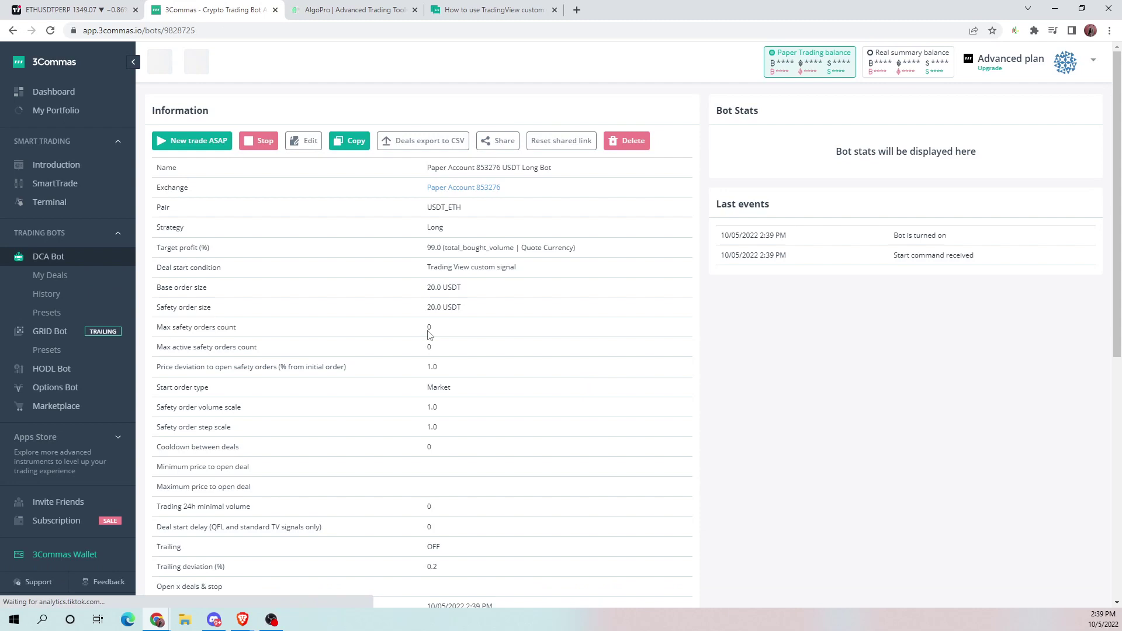
Copy the deal start signal message and return to the TradingView chart.
scroll(341, 241, down, 7)
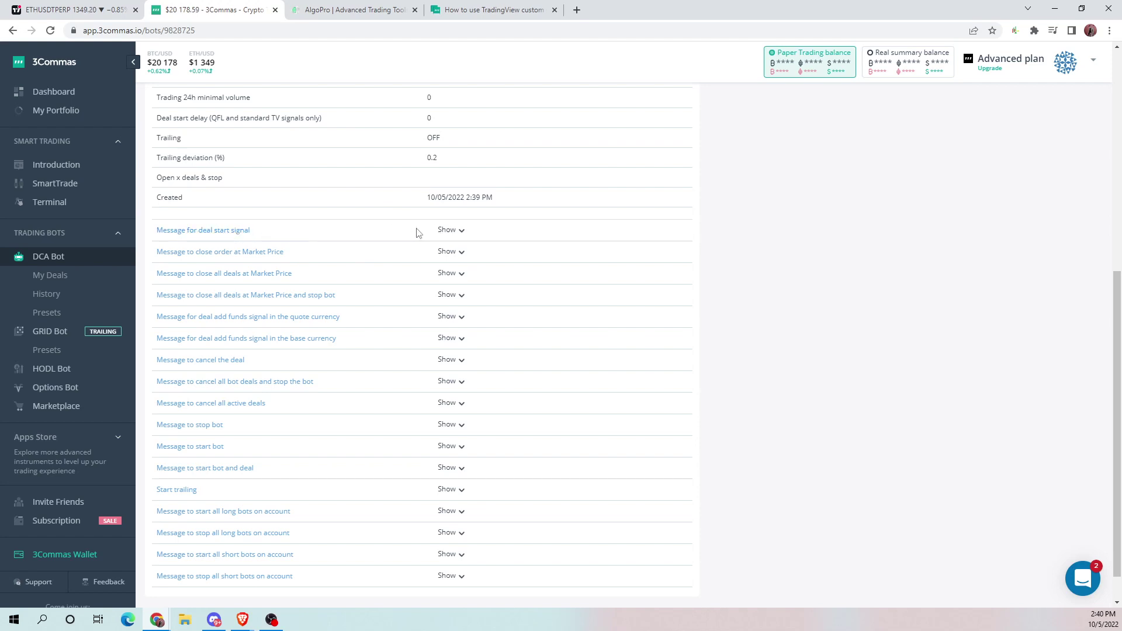
click(447, 231)
click(473, 263)
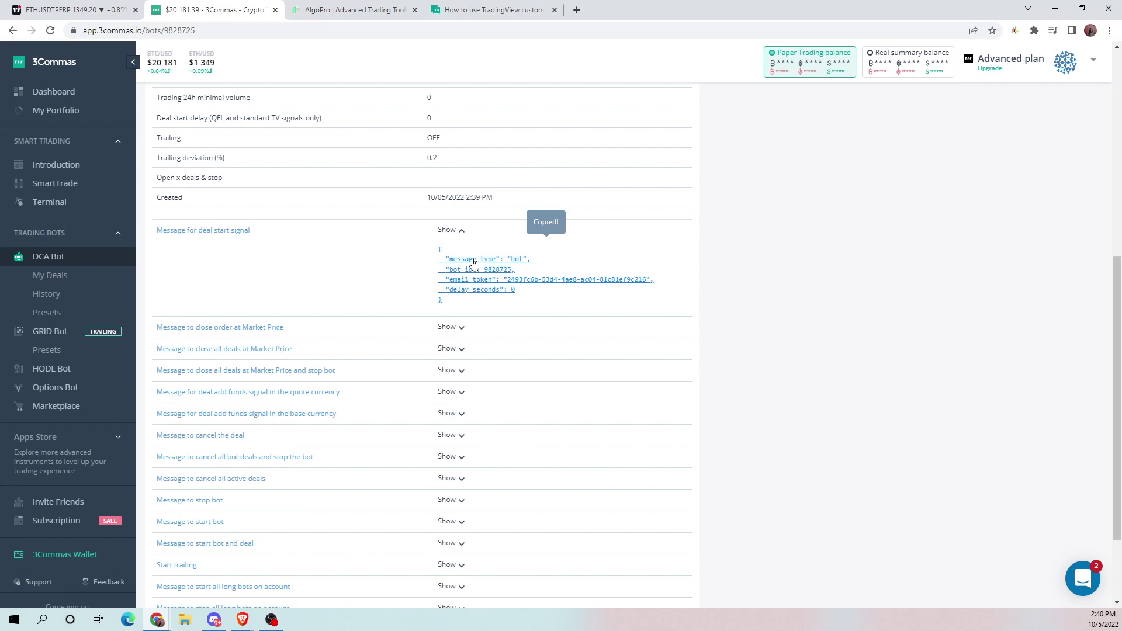
click(82, 9)
In the AlgoPro Scalper Bot V2 settings, clear the first three automation command fields, starting with Open Long.
mouse_move(94, 133)
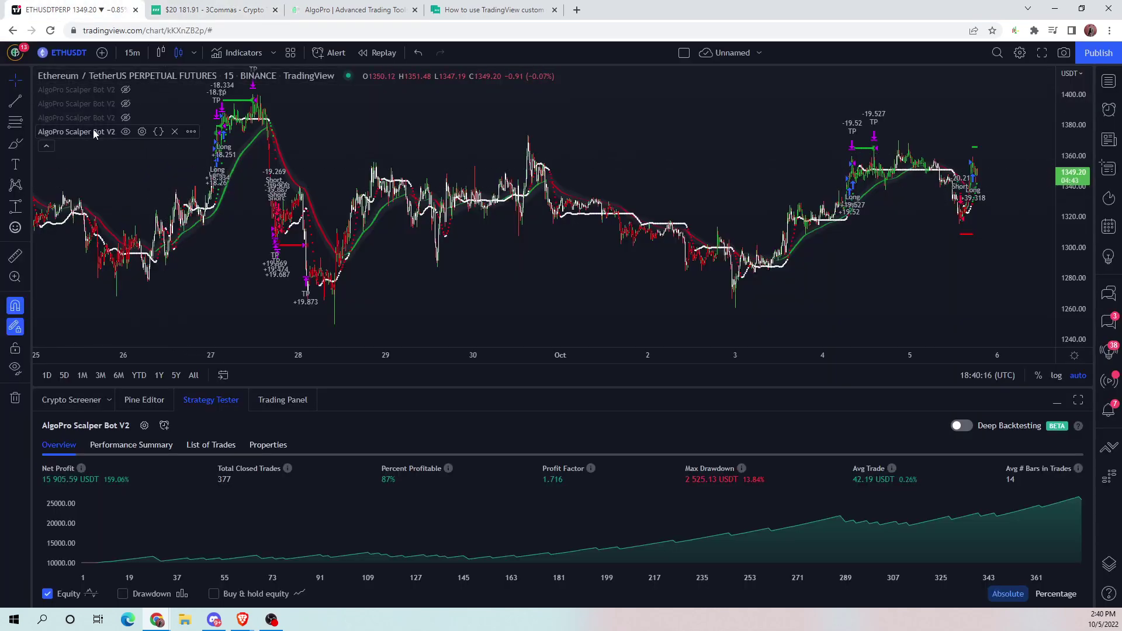
click(142, 132)
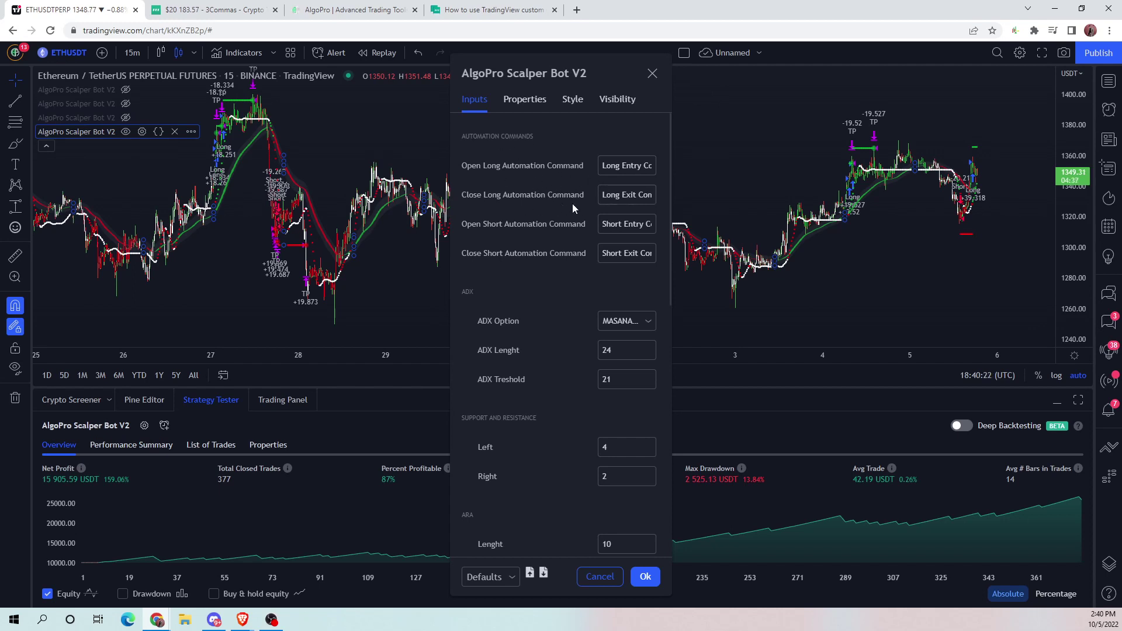
click(606, 166)
key(ctrl+a)
key(BackSpace)
key(Tab)
key(BackSpace)
key(Tab)
key(BackSpace)
Clear the Close Short command field and return to the 3Commas bot page.
click(623, 252)
key(ctrl+a)
key(BackSpace)
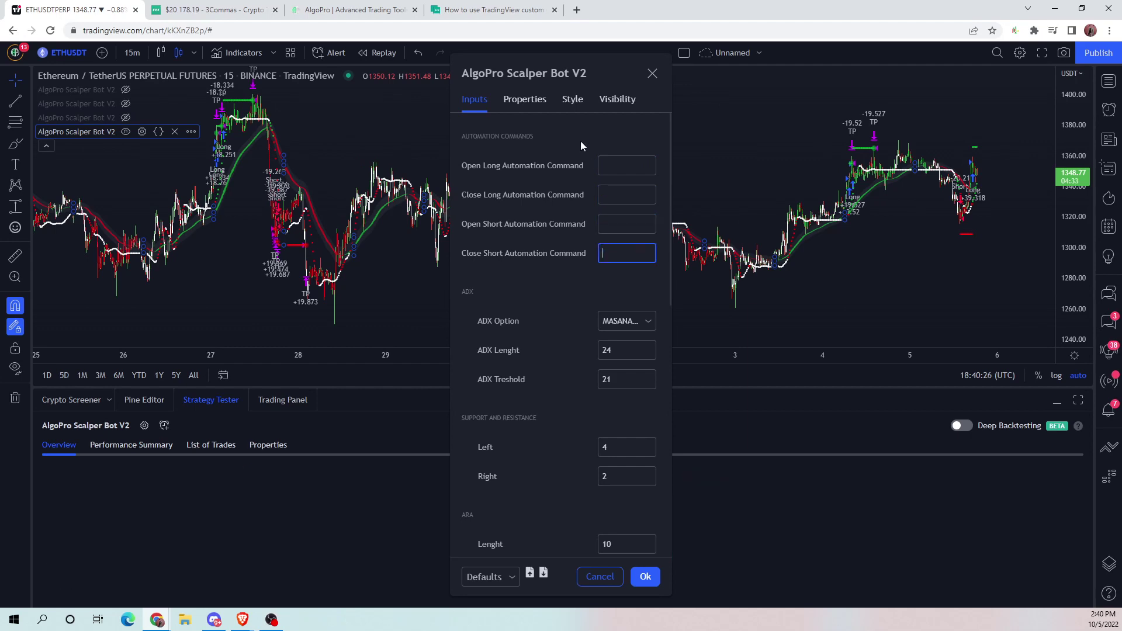
click(258, 9)
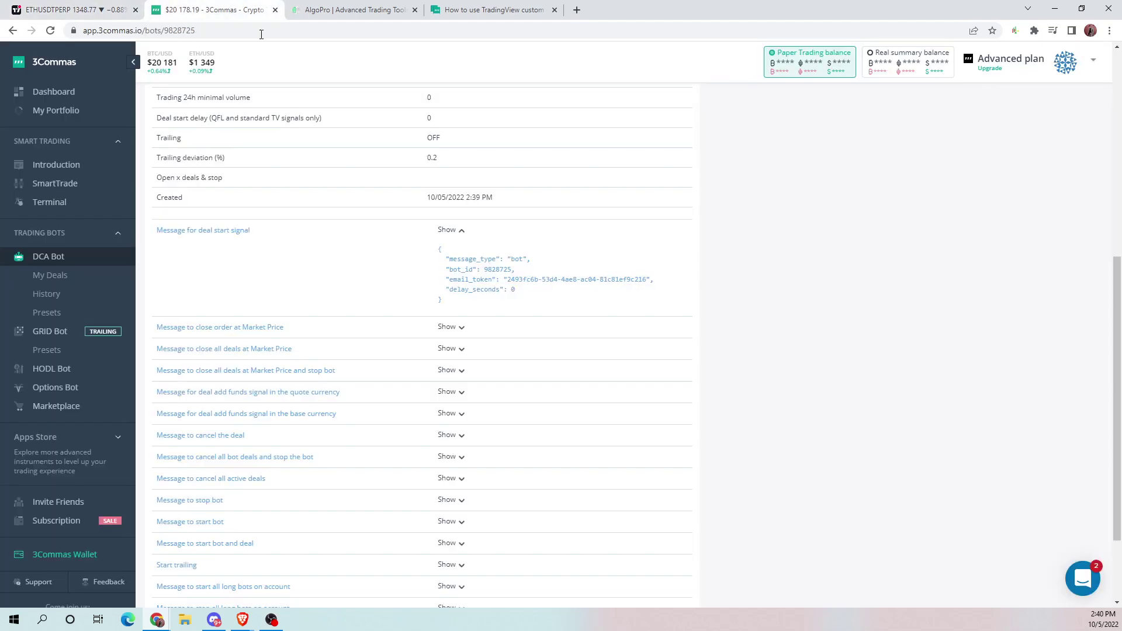
Paste the 3Commas deal start message into the Open Long automation command.
click(501, 275)
click(76, 10)
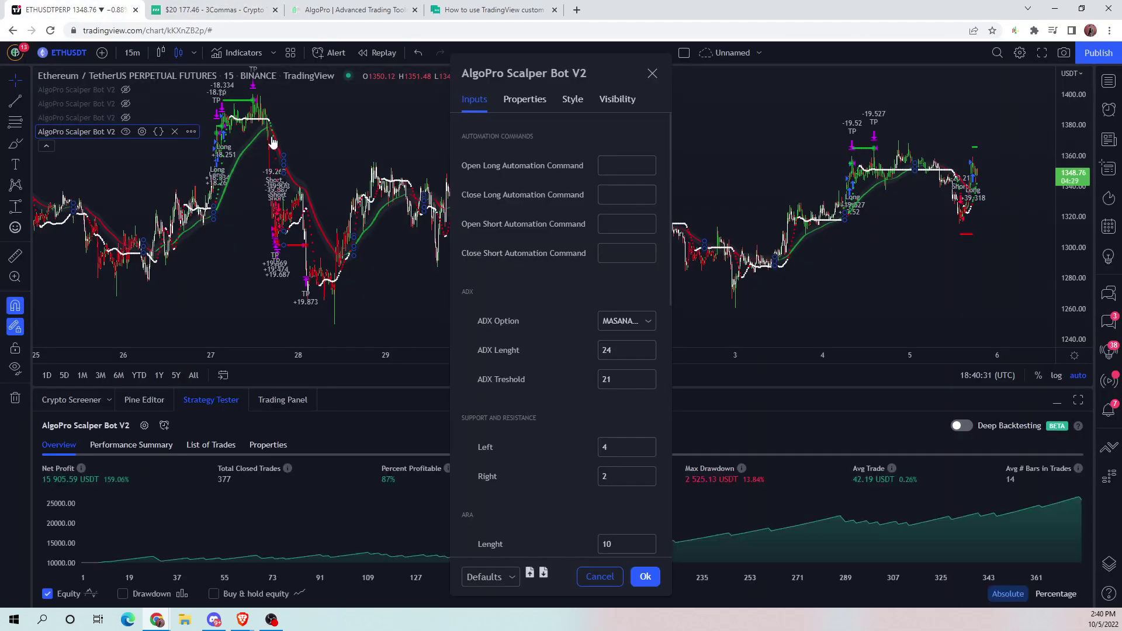
click(622, 165)
right_click(622, 164)
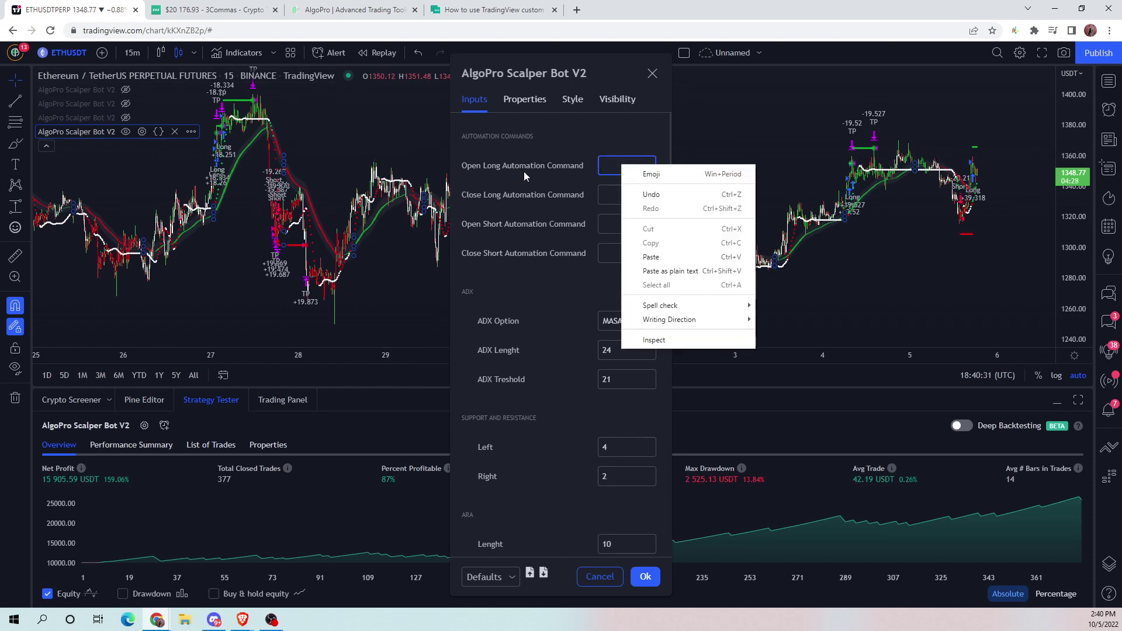
click(662, 241)
click(579, 141)
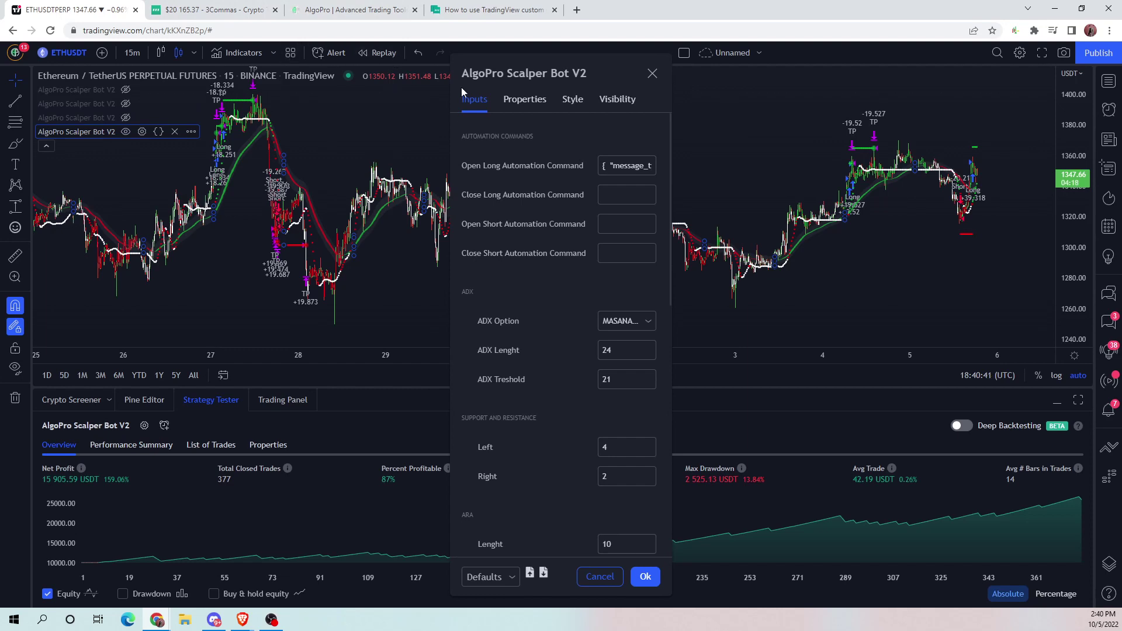
Paste the close-order-at-Market-Price message into Close Long and apply the settings.
click(219, 10)
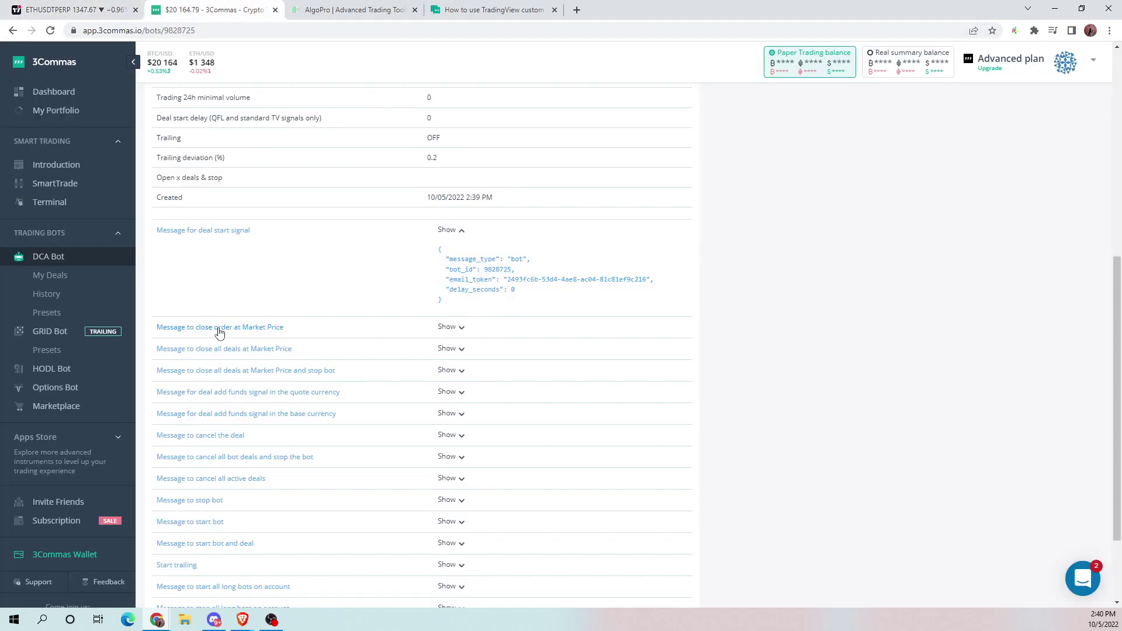
click(444, 328)
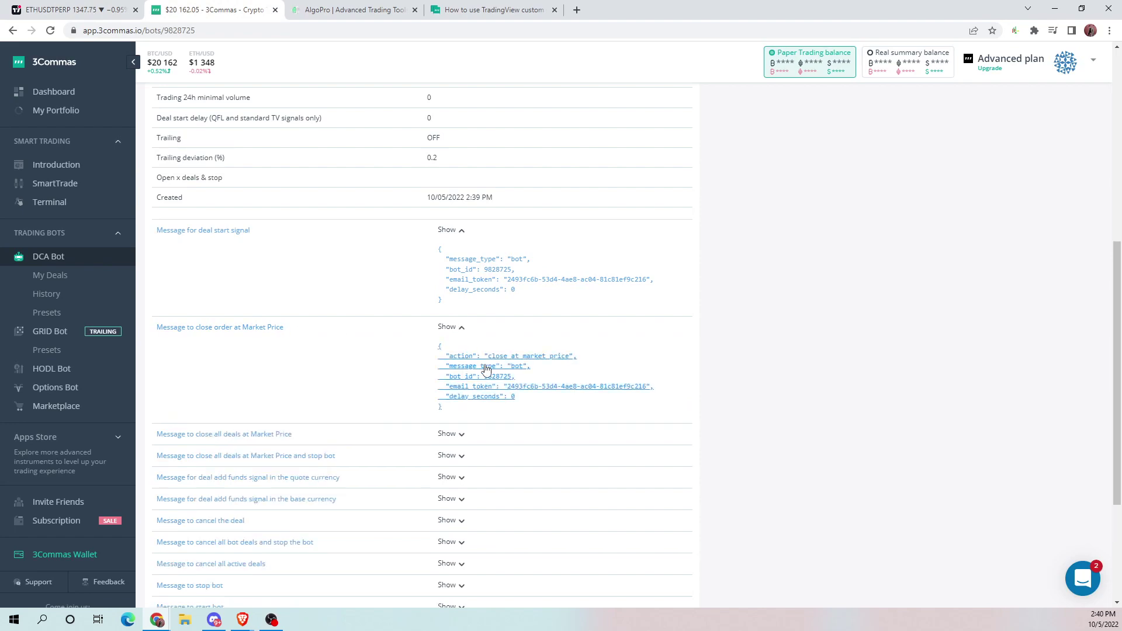
click(485, 370)
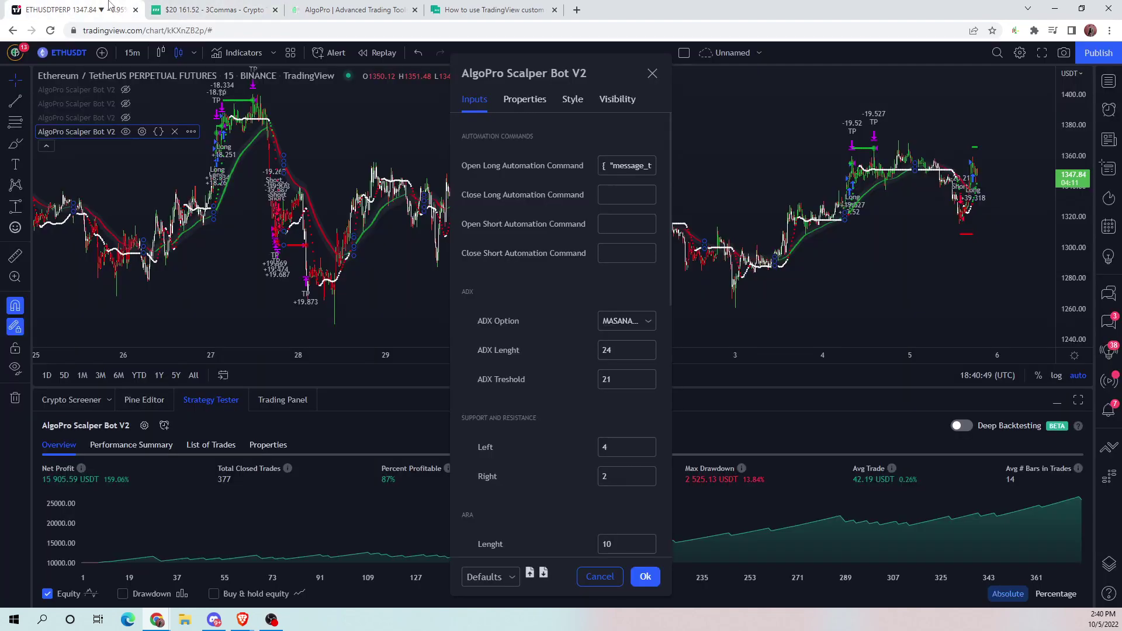
click(76, 10)
click(616, 189)
right_click(616, 189)
click(635, 281)
click(646, 577)
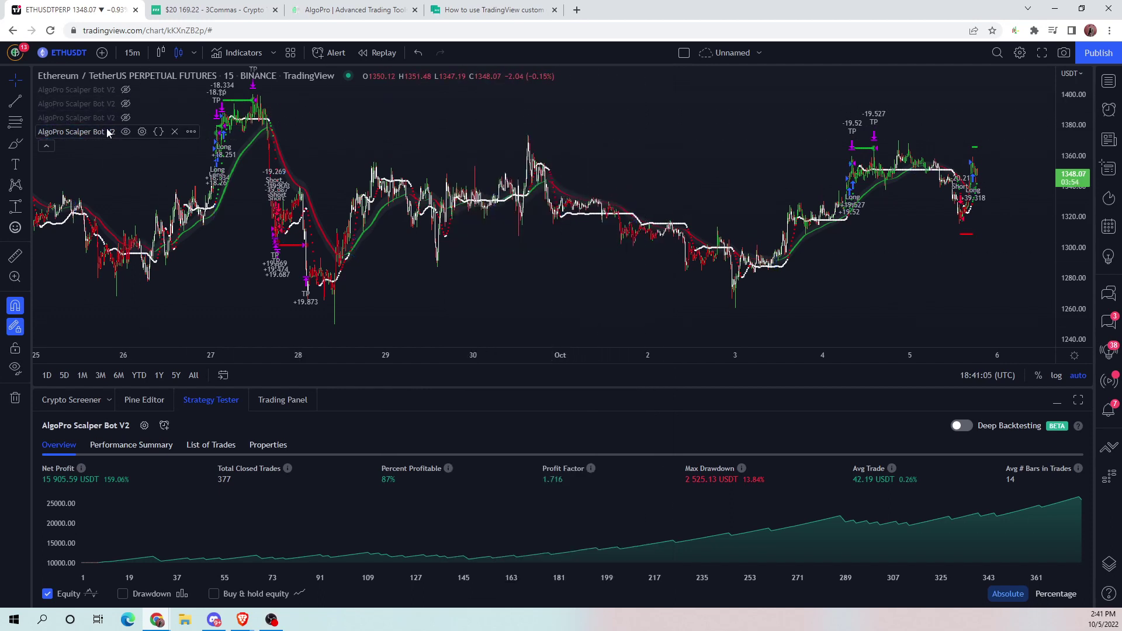
Add an alert on AlgoPro Scalper Bot V2 and delete its default message.
click(191, 132)
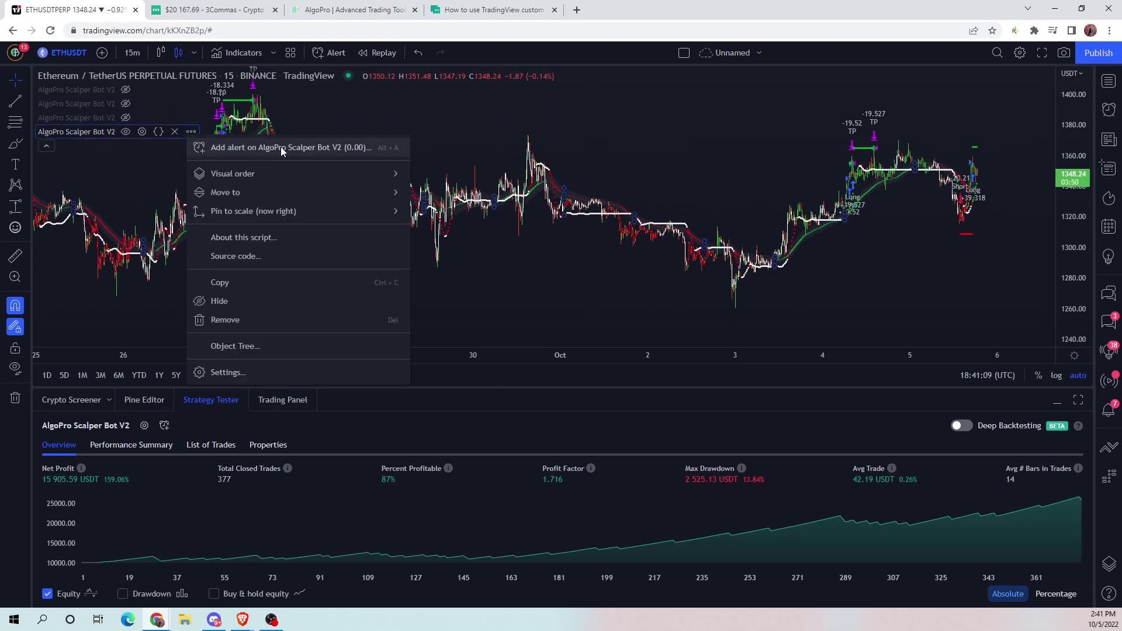
click(282, 150)
scroll(591, 421, down, 3)
scroll(591, 421, up, 3)
key(ctrl+a)
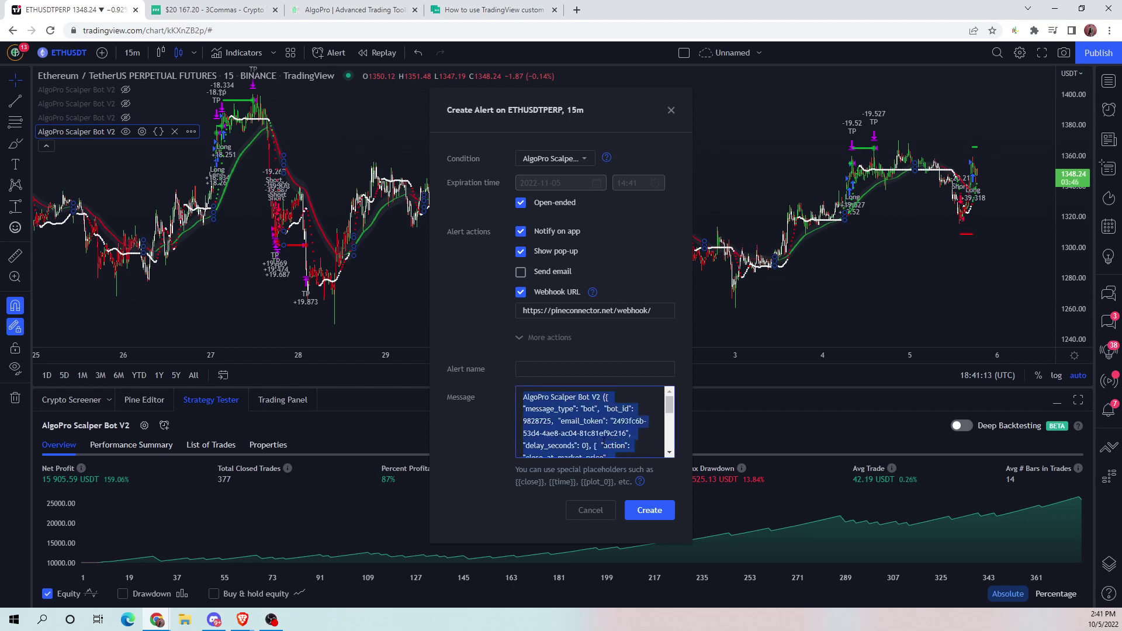
key(BackSpace)
Open the GUIDE on the AlgoPro website.
click(494, 424)
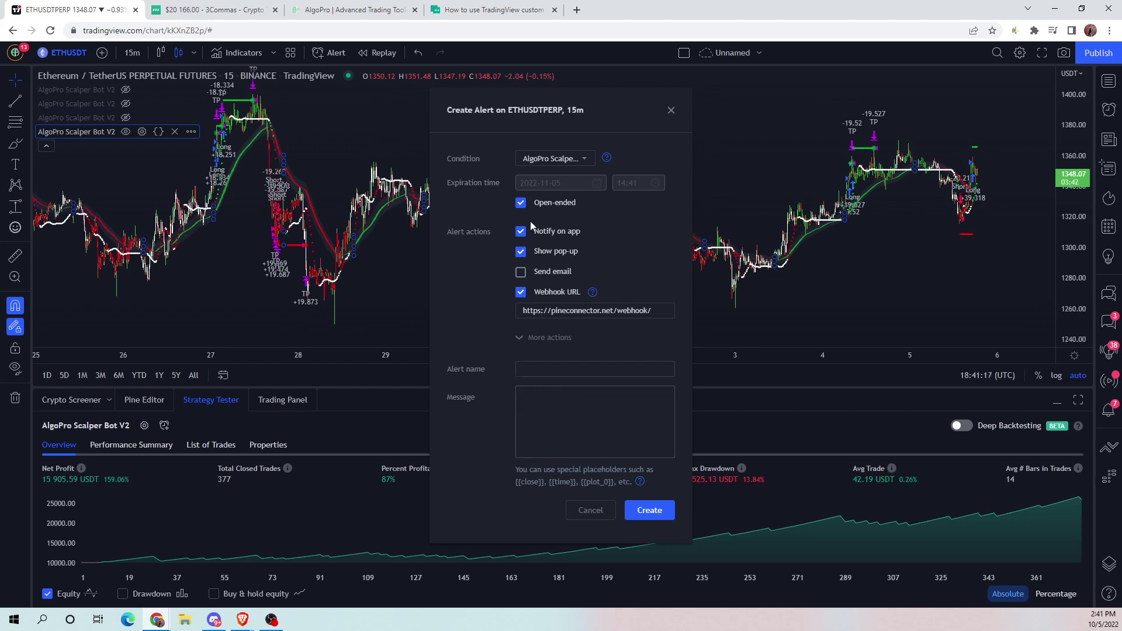
click(353, 6)
click(664, 70)
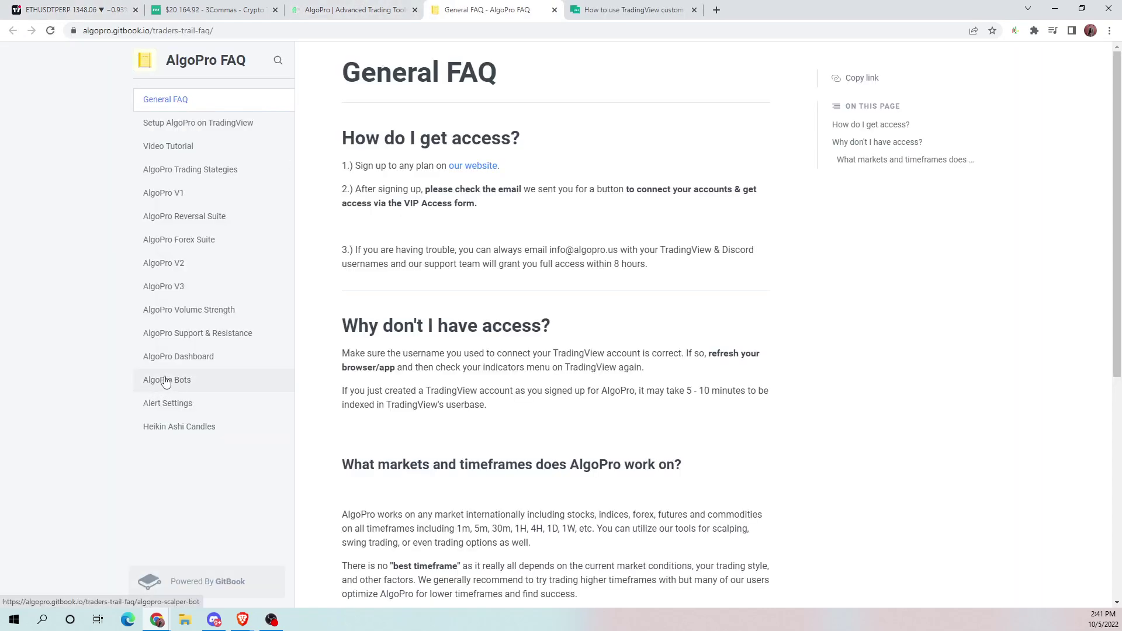
Copy {{strategy.order.alert_message}} from the AlgoPro Bots help page into the alert message.
click(166, 382)
scroll(476, 371, down, 10)
scroll(475, 381, down, 15)
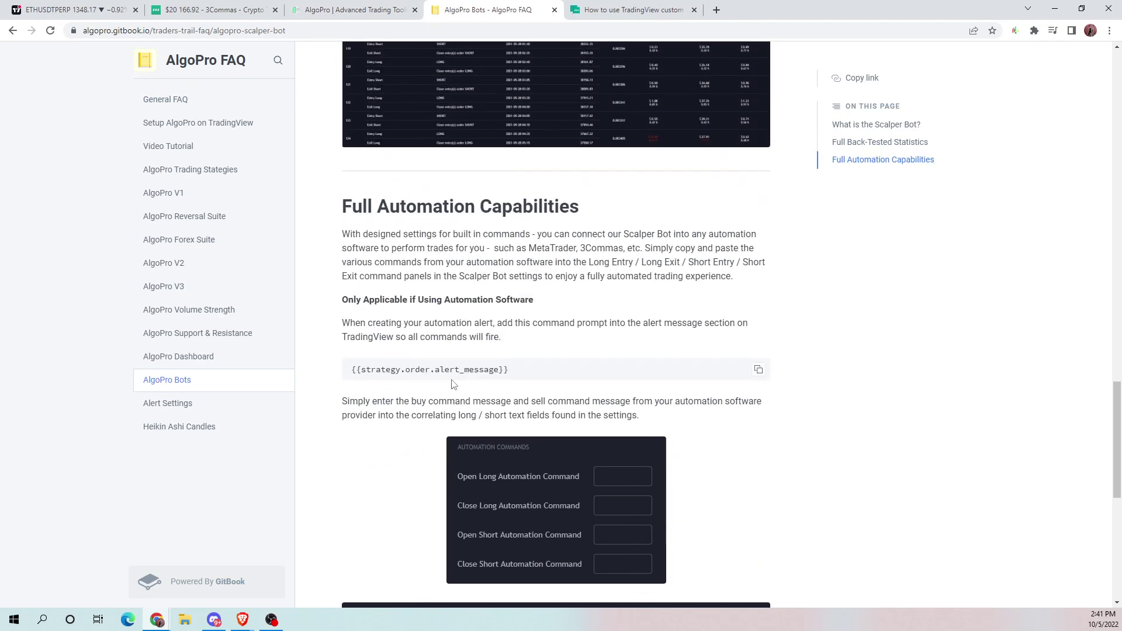
triple_click(478, 371)
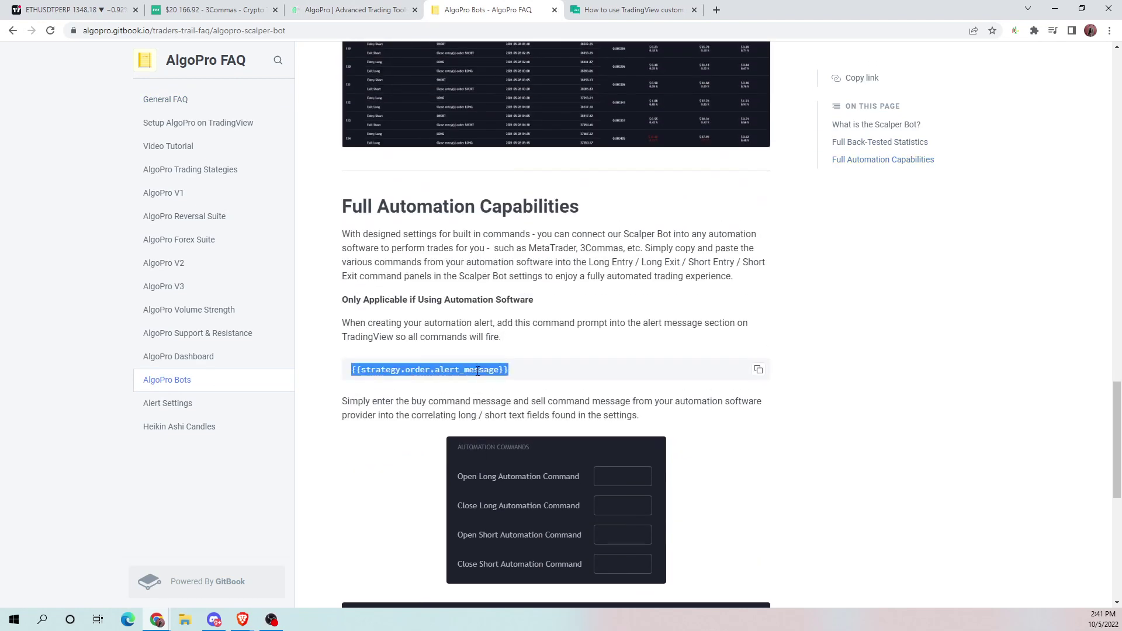
right_click(423, 370)
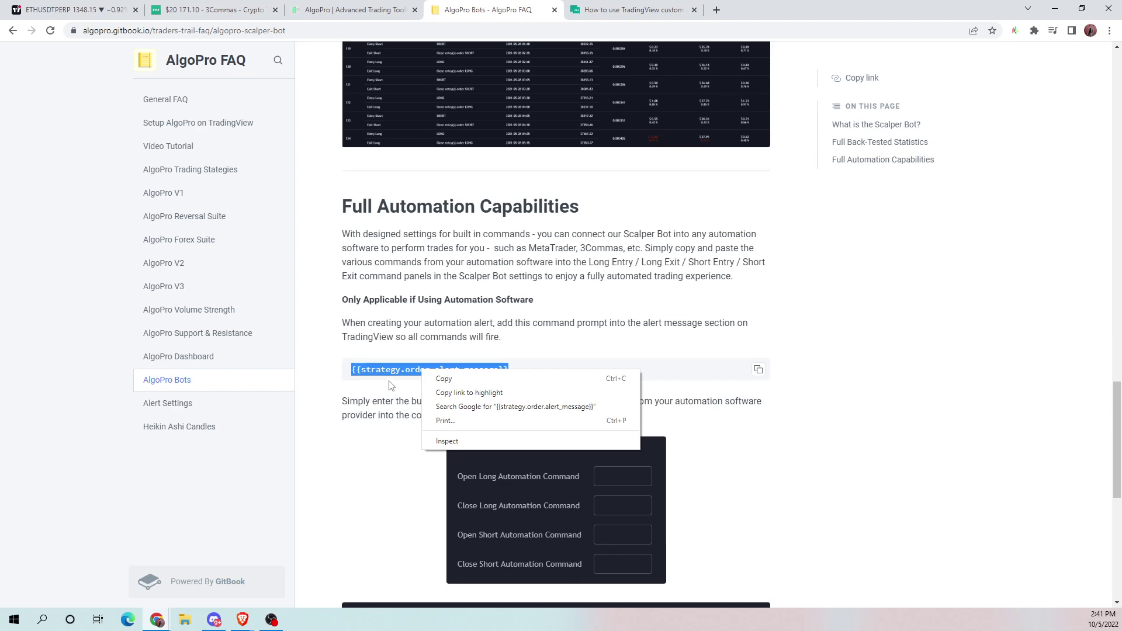
click(441, 380)
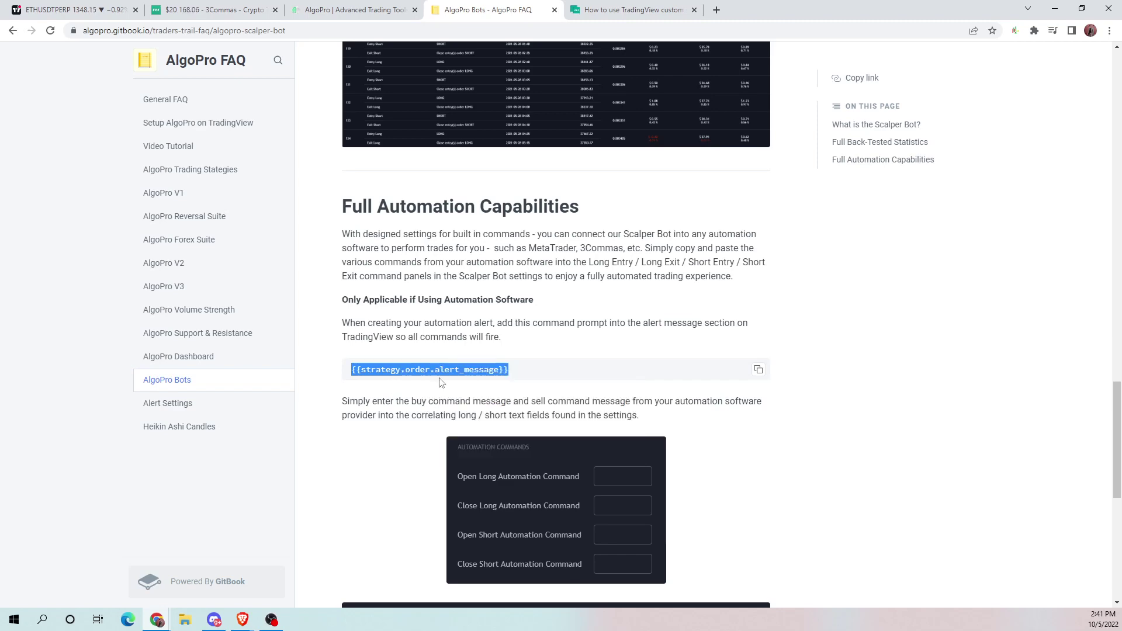
click(70, 10)
click(578, 412)
right_click(579, 410)
click(621, 498)
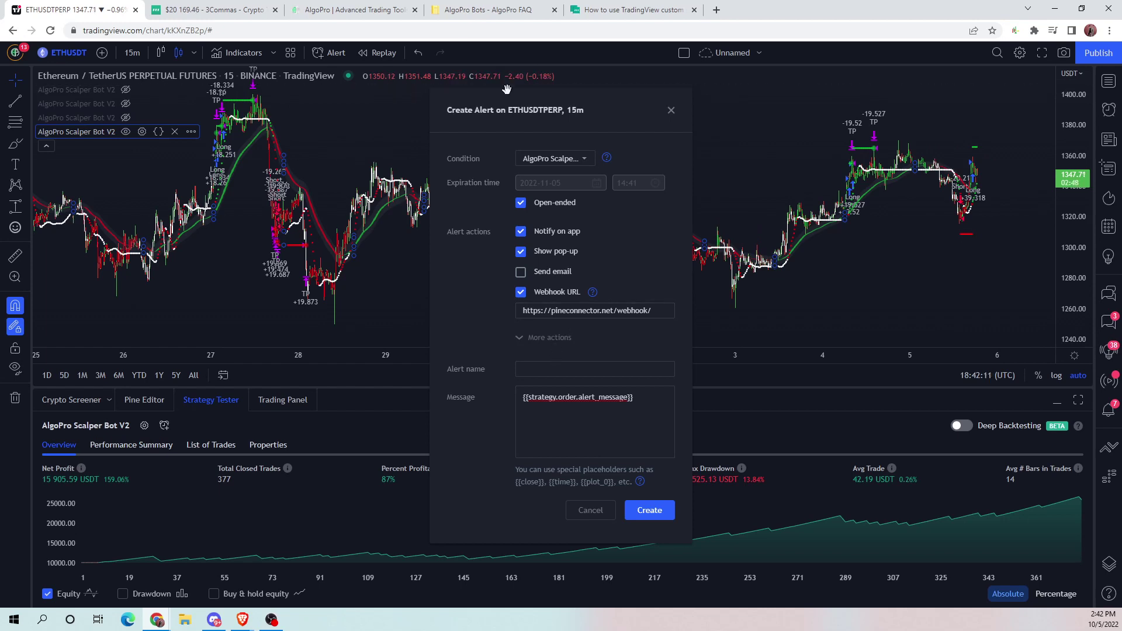
Copy the webhook link from the 3Commas TradingView custom signals help article.
click(629, 10)
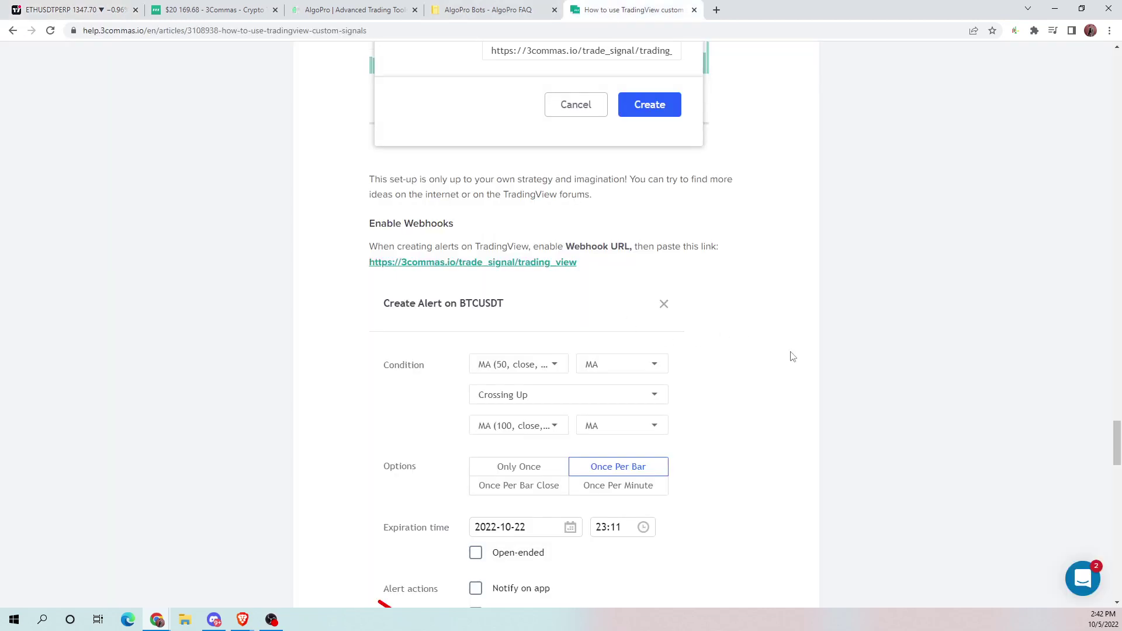
drag(578, 264, 370, 266)
right_click(370, 266)
click(398, 355)
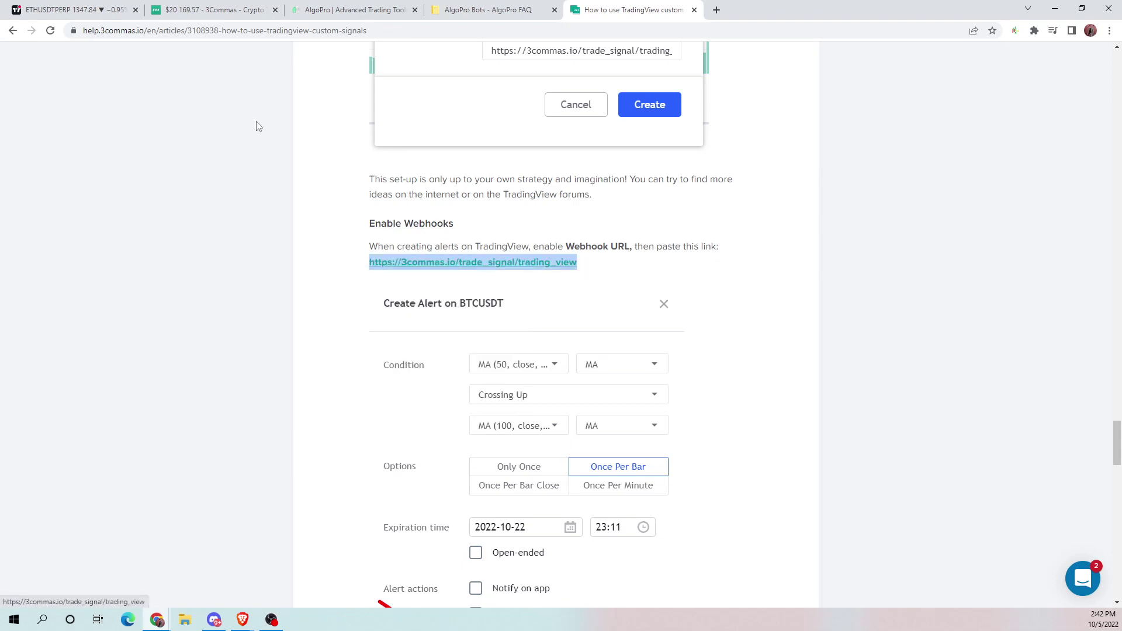
click(58, 7)
Replace the webhook URL with the 3Commas link, name the alert 'eth 15m', and create it.
triple_click(567, 310)
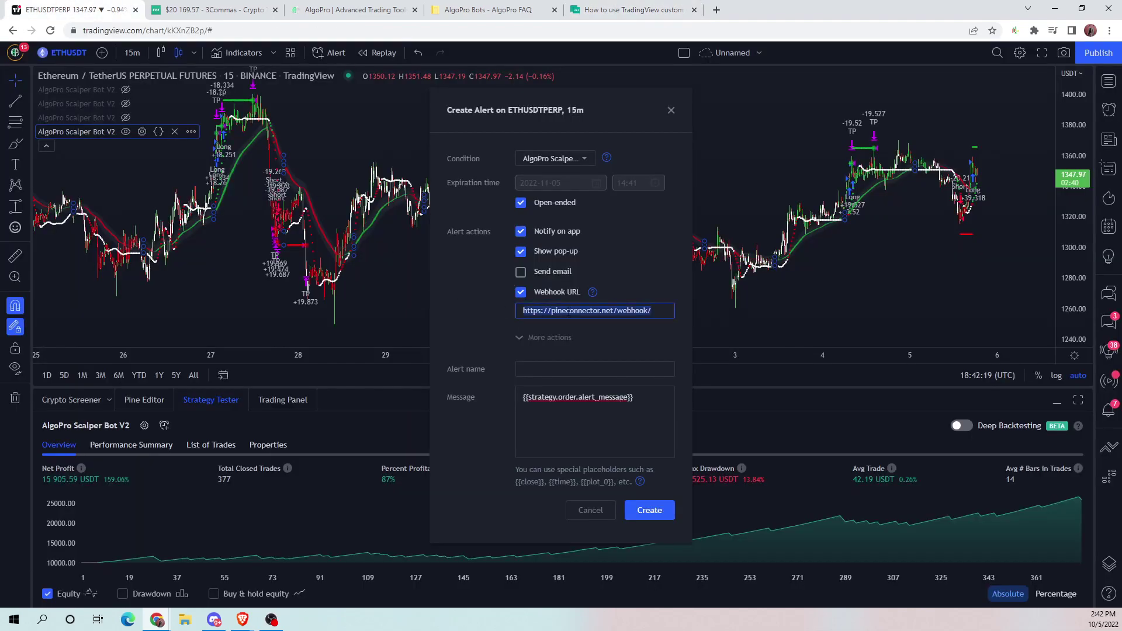
right_click(567, 310)
click(596, 410)
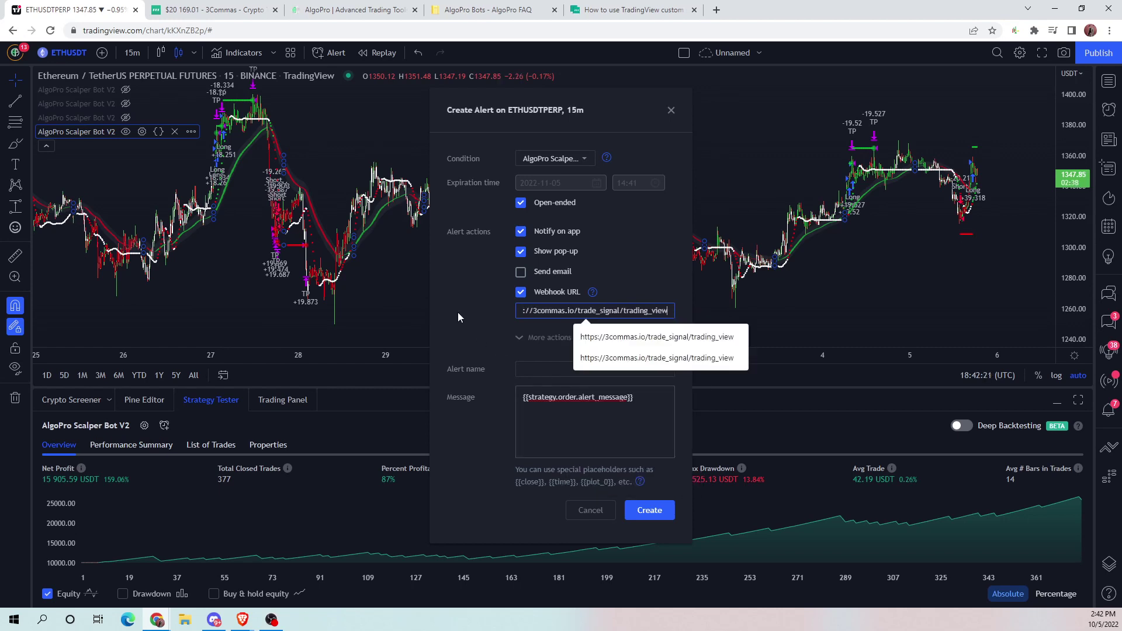
click(461, 316)
click(533, 369)
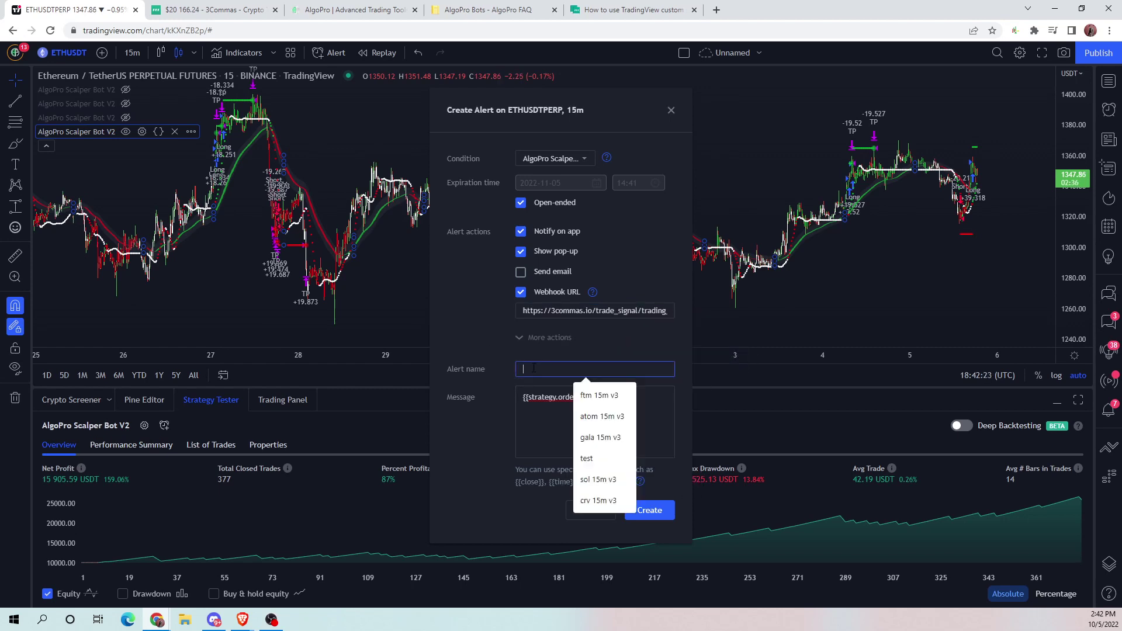
text(eth 15m)
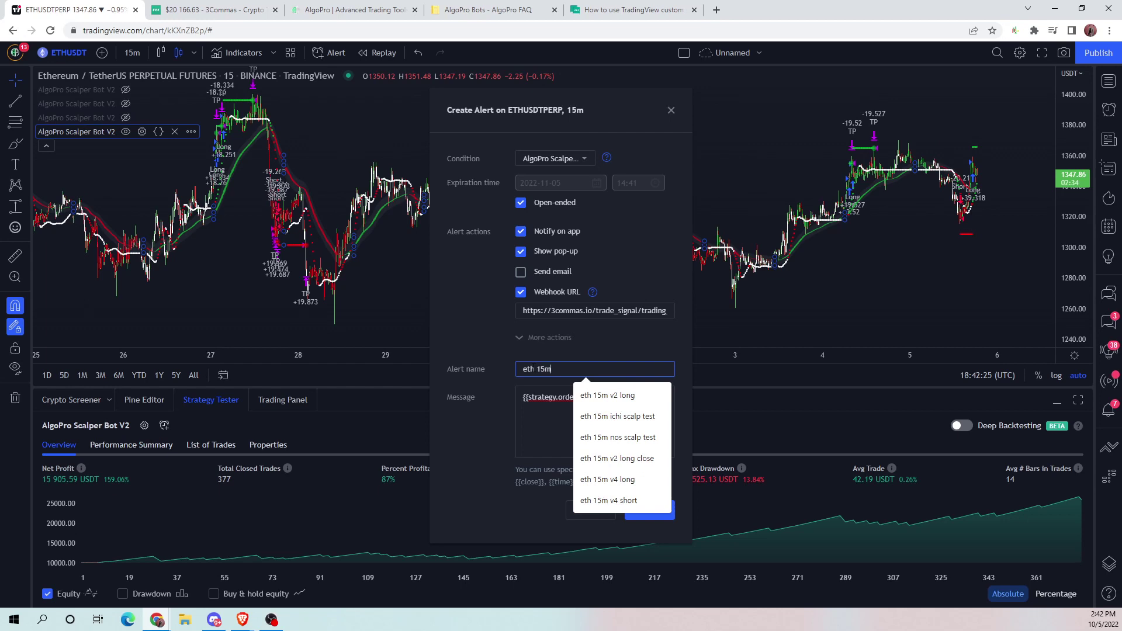
click(486, 353)
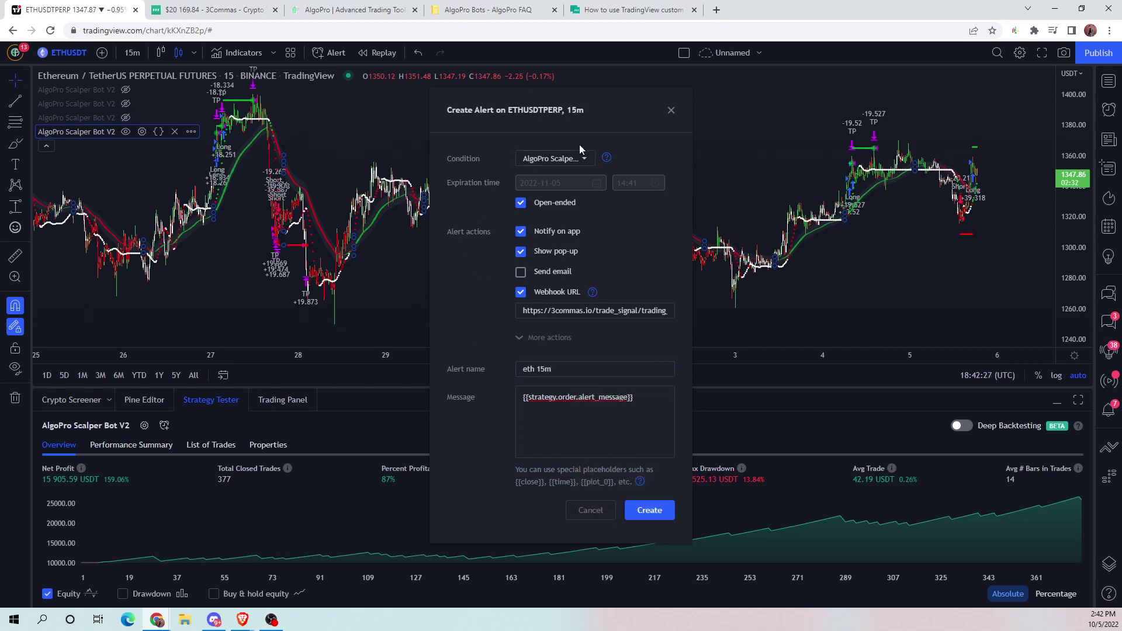
click(646, 513)
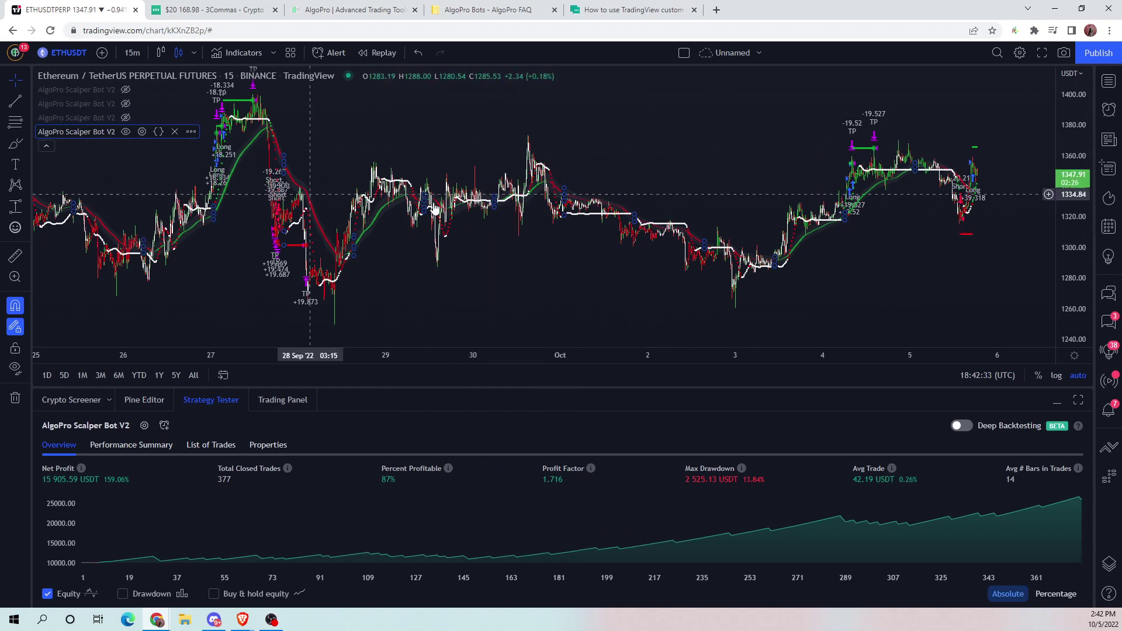
Erase the AlgoPro Scalper Bot V2 Close Long Automation Command text, then bring up the 3Commas ETH long bot page.
scroll(854, 165, up, 2)
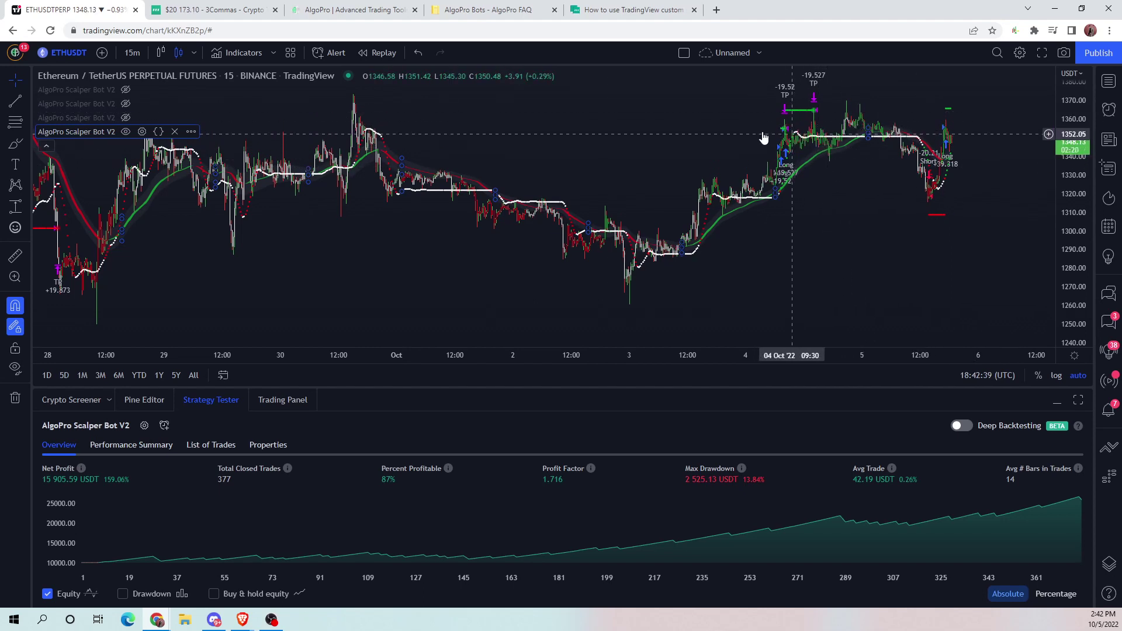
click(142, 131)
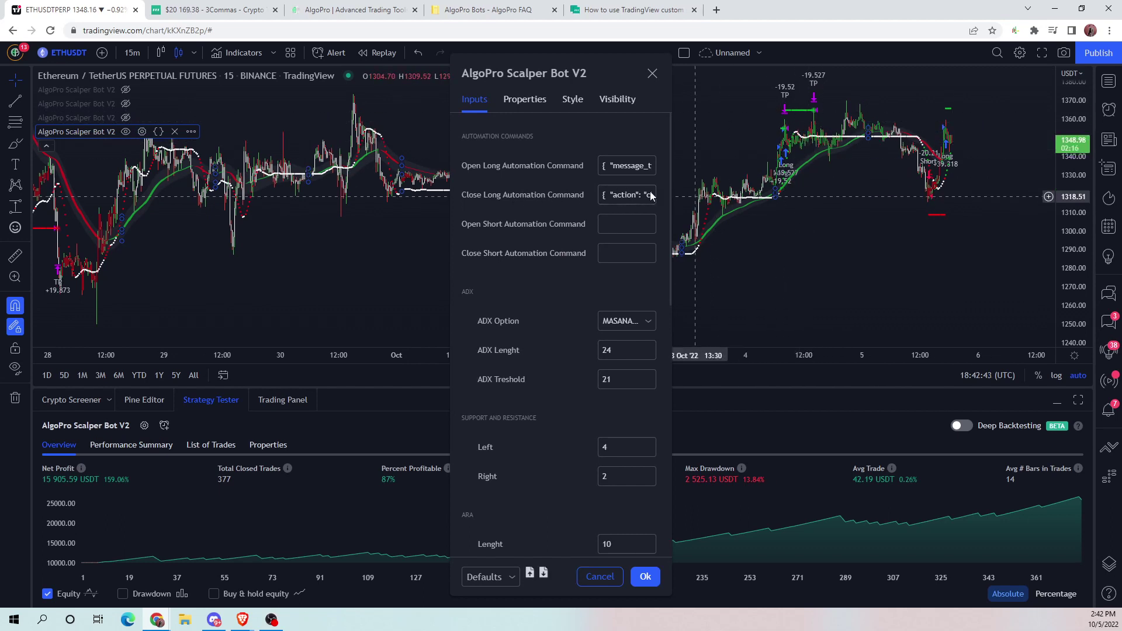
triple_click(626, 195)
key(BackSpace)
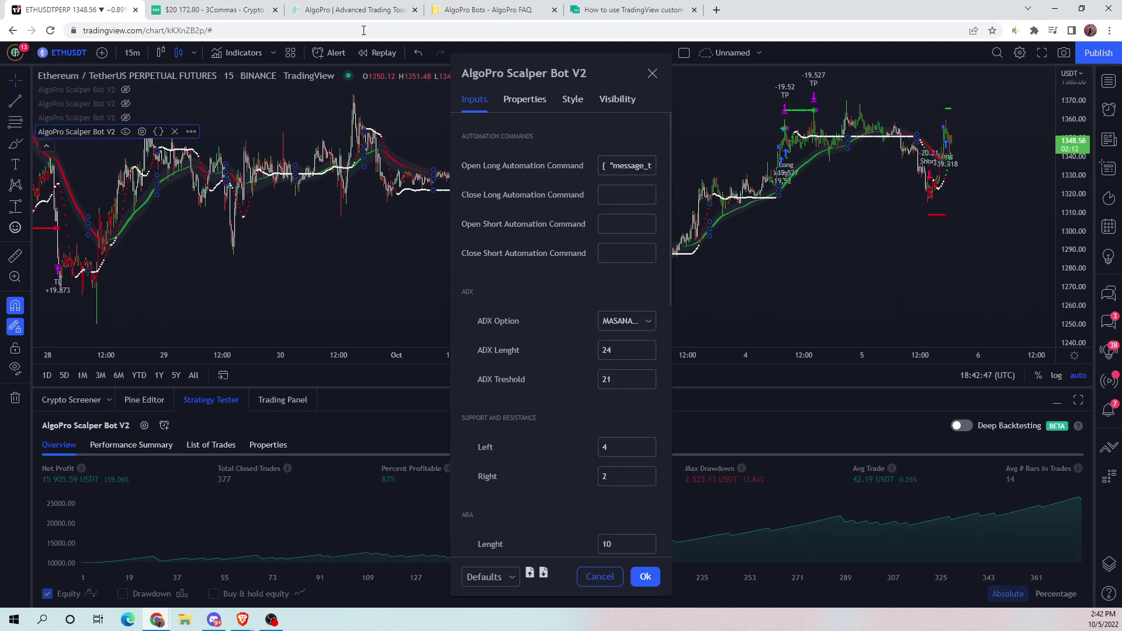
click(219, 7)
scroll(505, 258, up, 7)
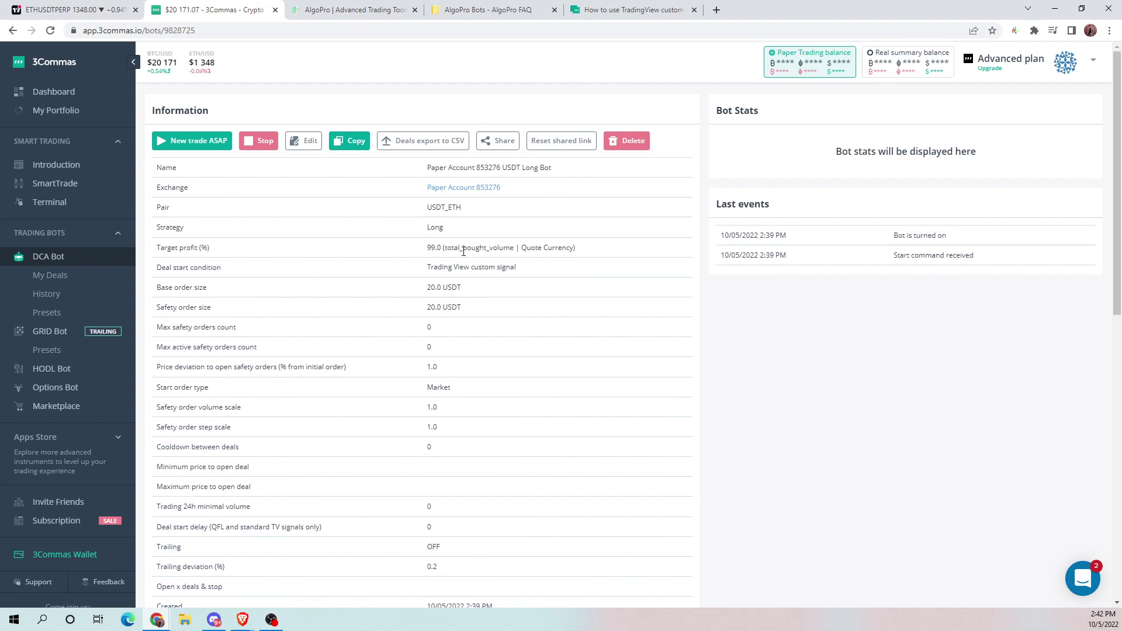
Confirm the Scalper Bot V2 settings and review the ETHUSDT backtest: 15,905.59 USDT profit over 377 trades.
click(76, 9)
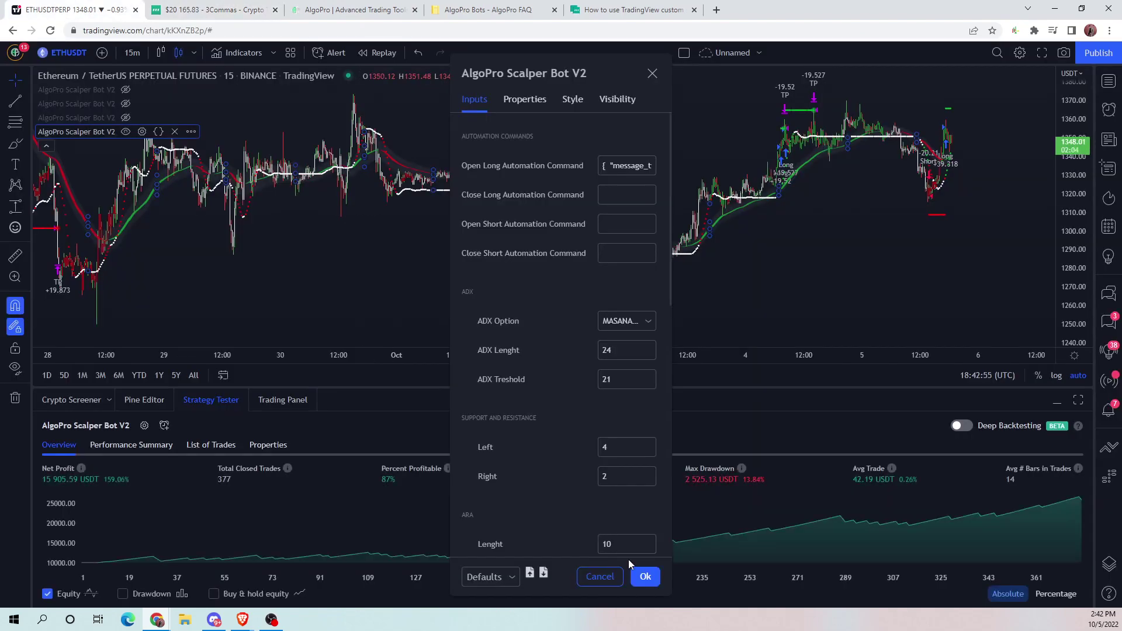
click(643, 576)
scroll(602, 233, up, 3)
drag(706, 235, 646, 212)
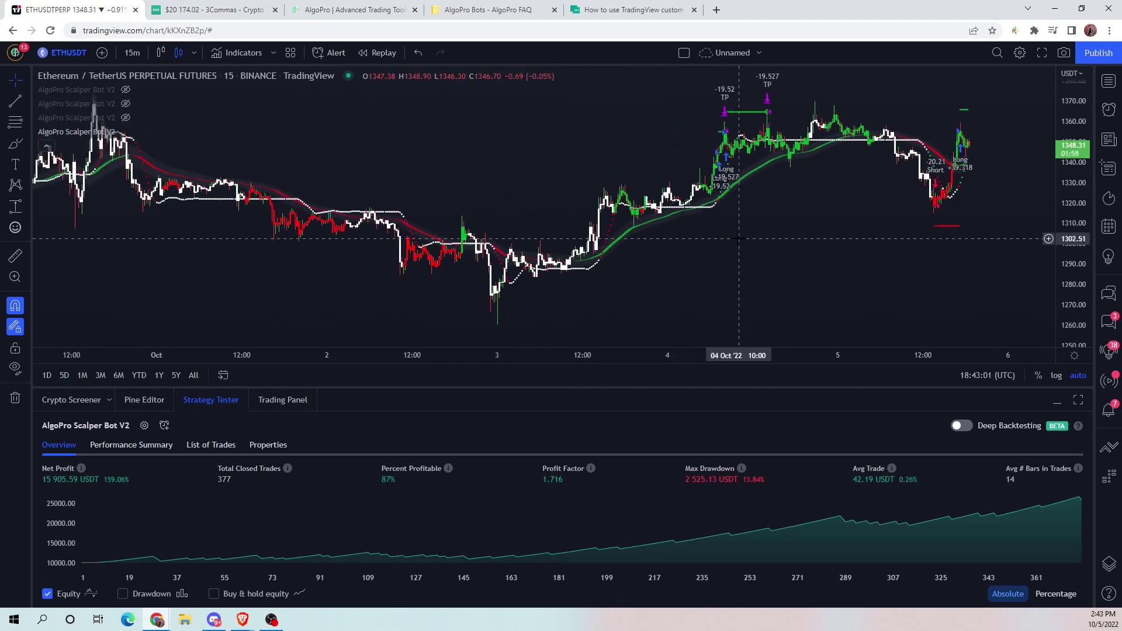
scroll(701, 268, up, 2)
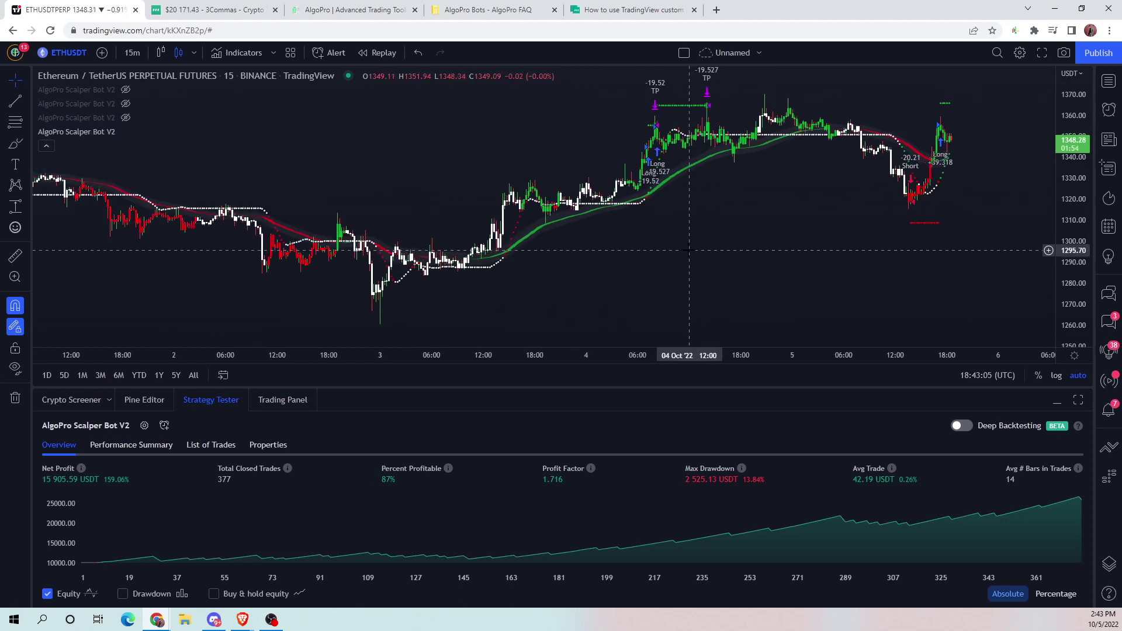
drag(691, 252, 736, 252)
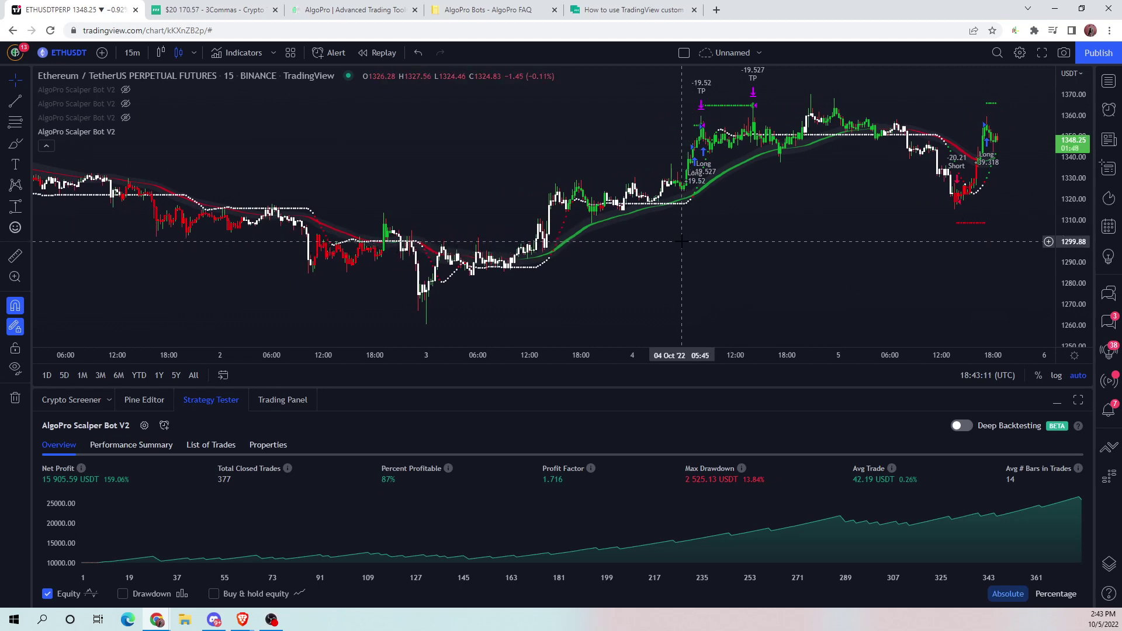
scroll(686, 240, up, 2)
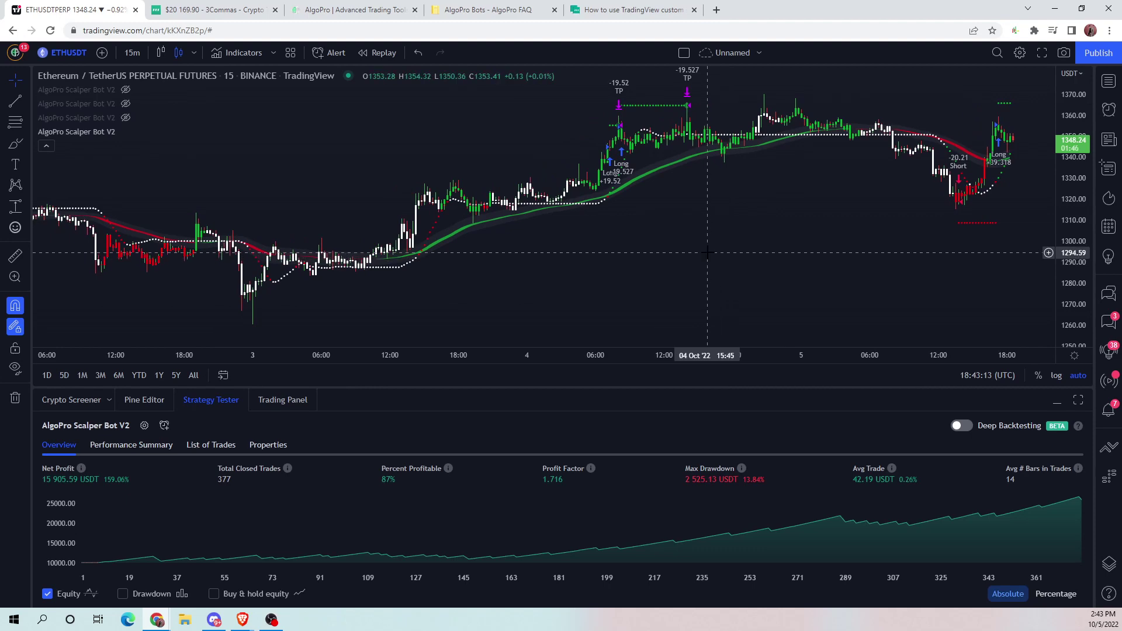
scroll(704, 252, up, 1)
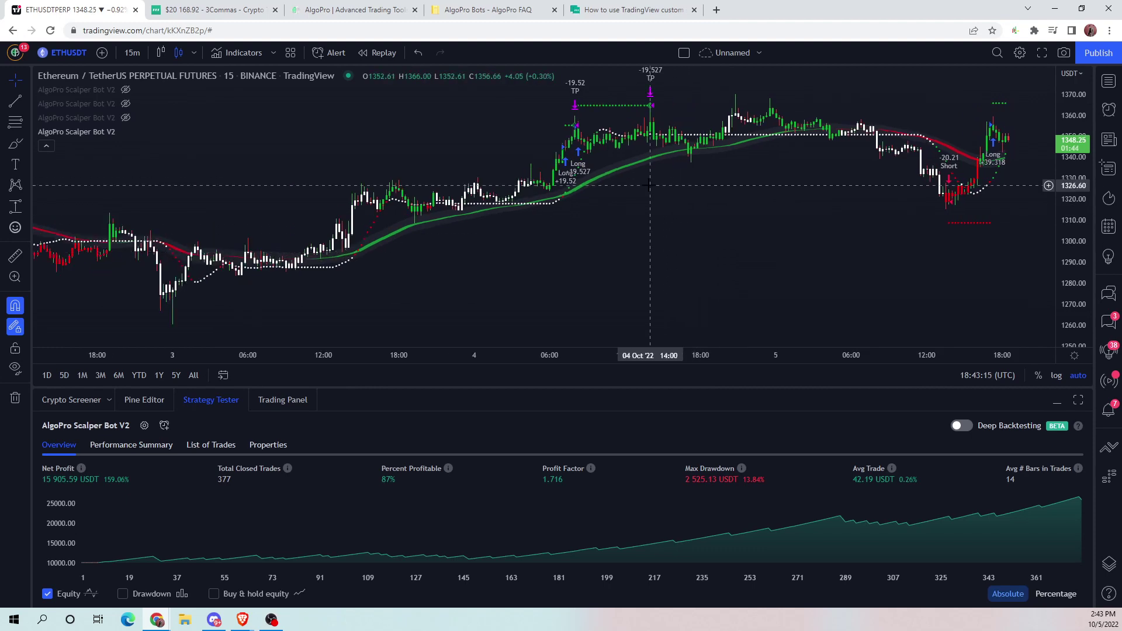